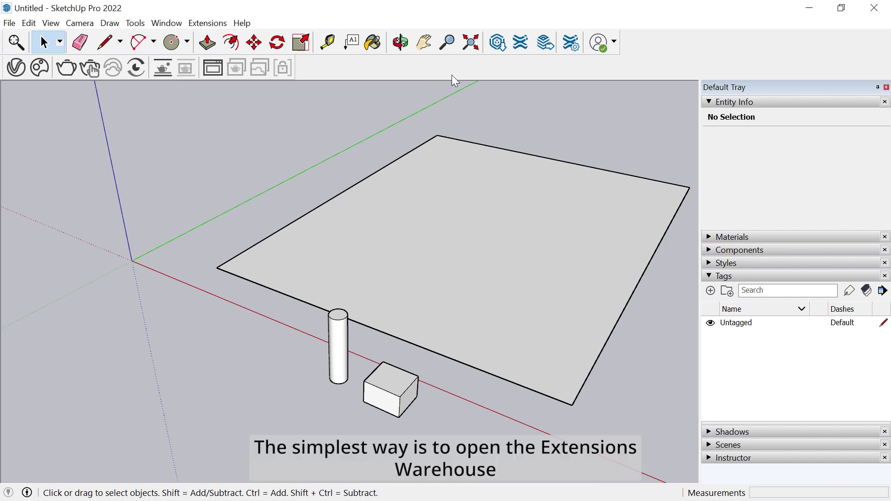
- Search the Extension Warehouse for 'Skatter'
click(522, 43)
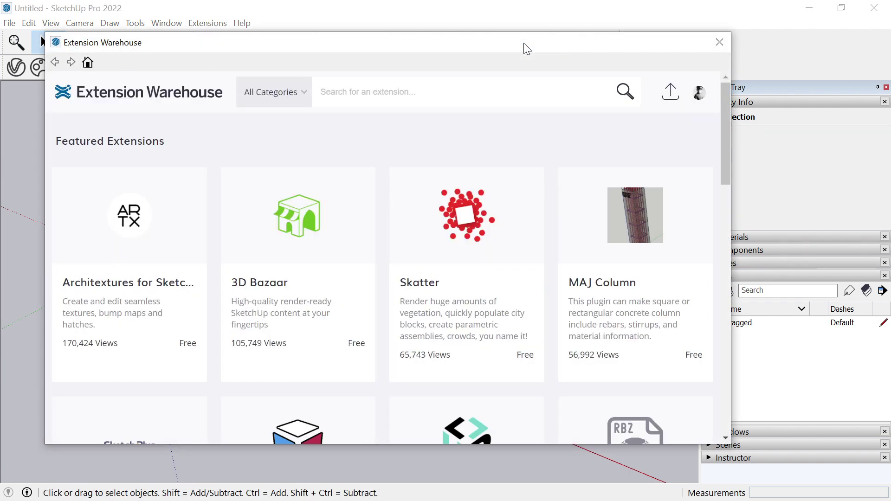
click(495, 93)
text(Skatter)
key(Return)
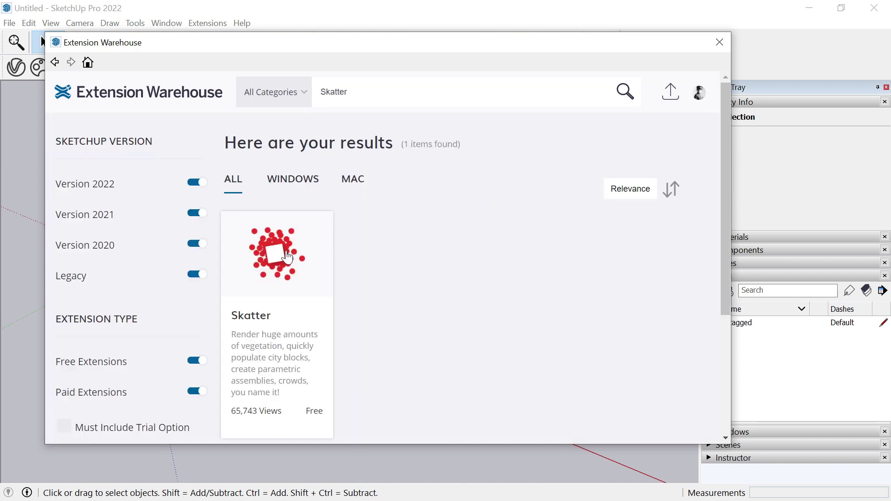
- Install the Skatter extension, confirming the prompts, and close the warehouse
click(287, 257)
scroll(361, 161, down, 5)
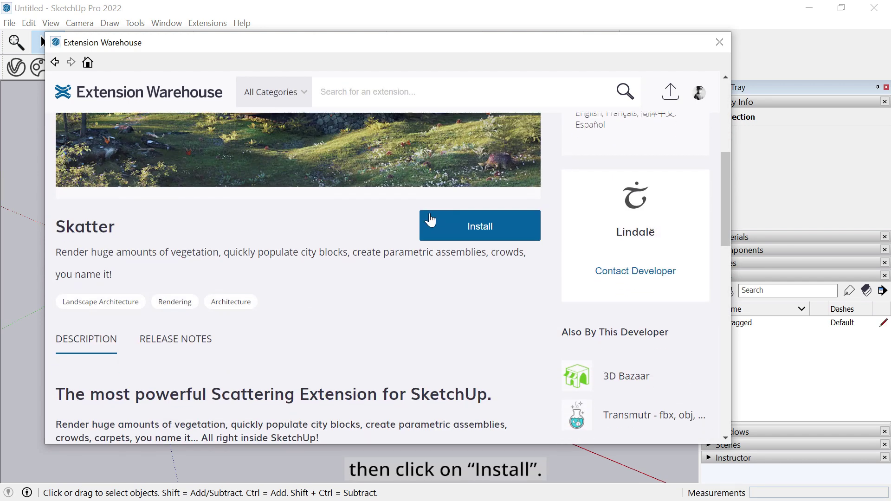
click(494, 232)
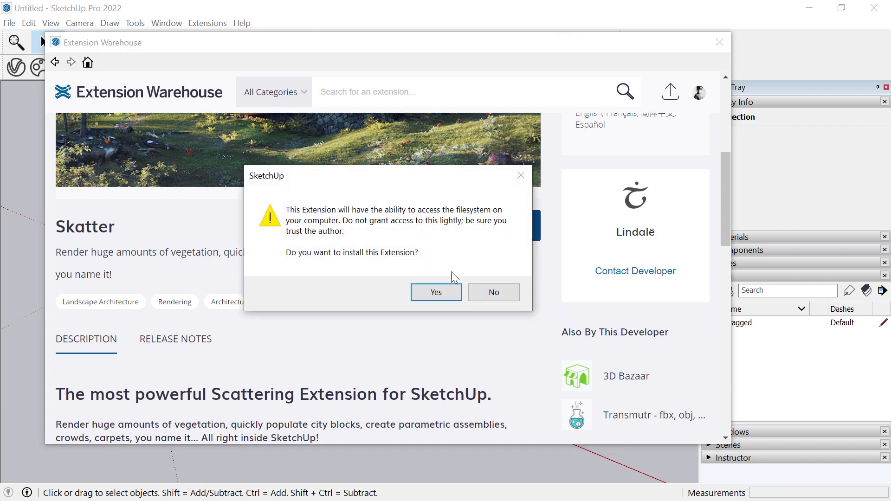
click(437, 292)
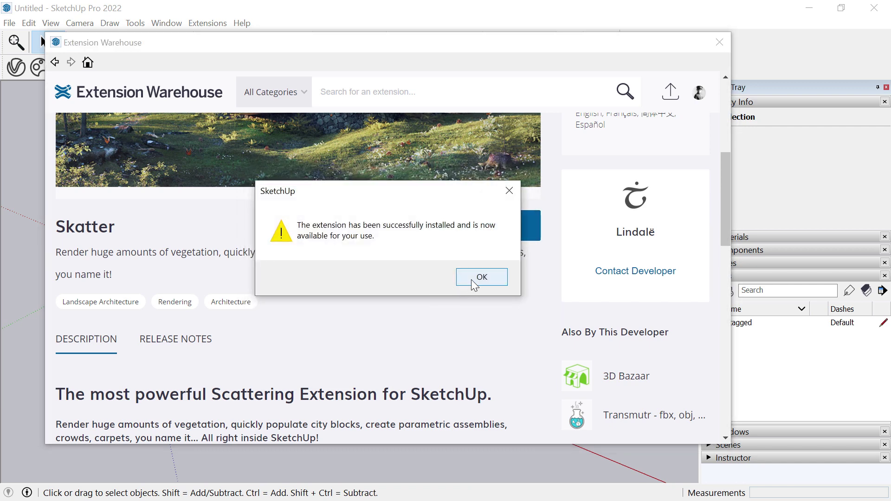
click(473, 278)
click(720, 42)
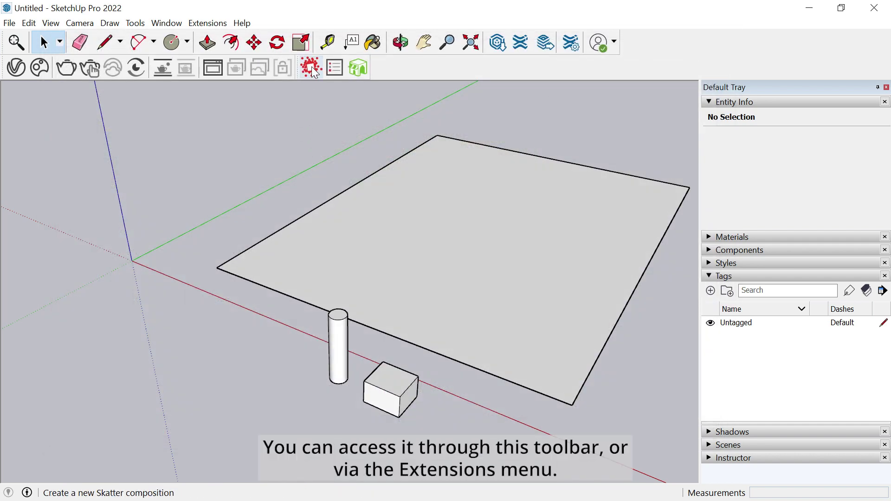
- Check Skatter under the Extensions menu and open the Skatter licence window
click(204, 24)
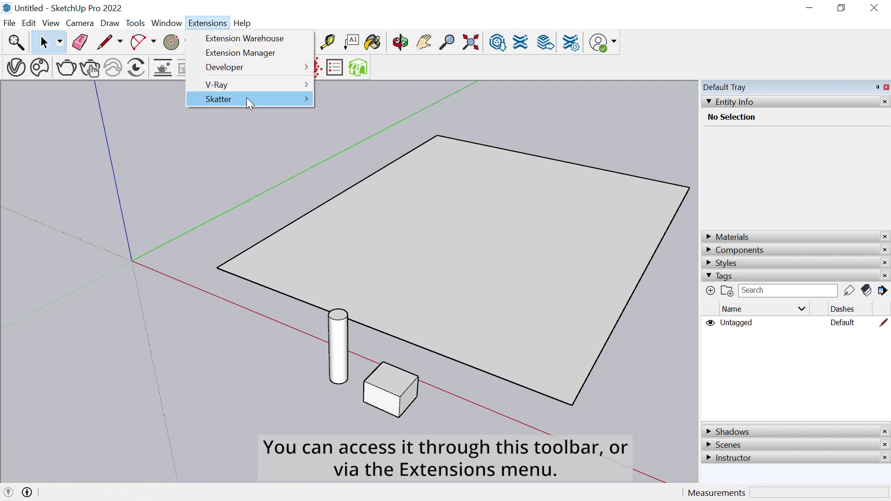
mouse_move(235, 99)
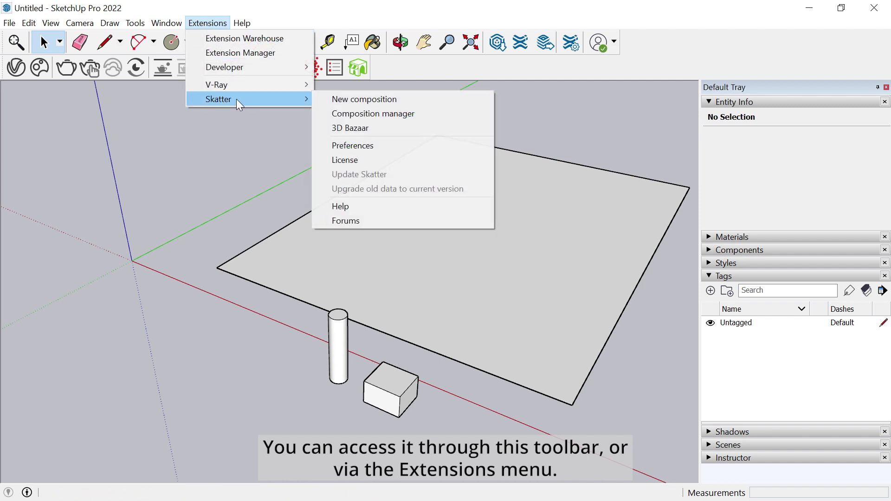
click(215, 179)
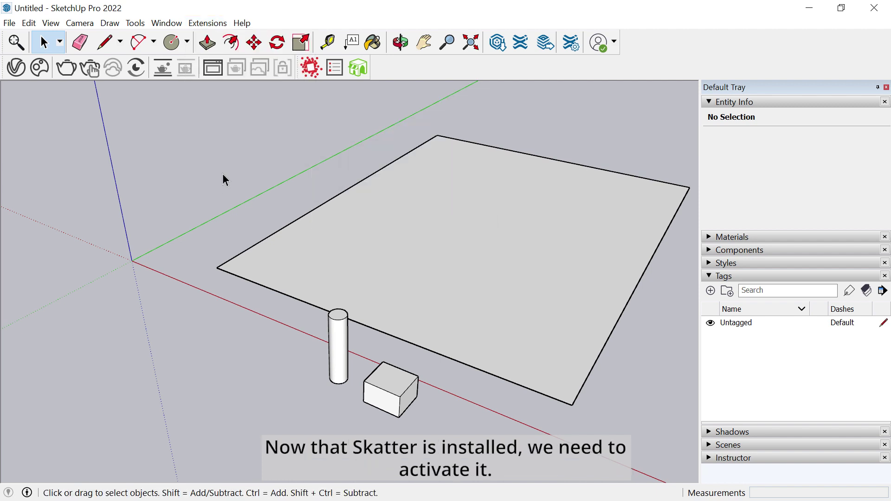
click(313, 70)
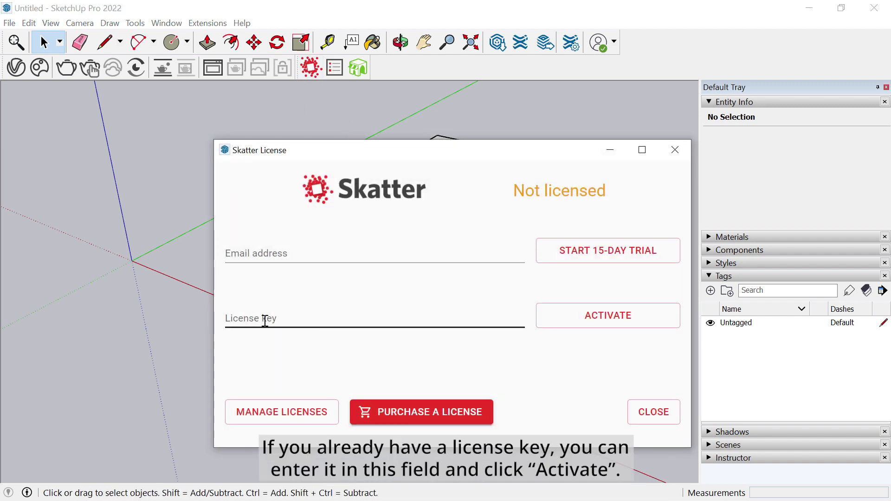
- Enter the account e-mail address and start the 15-day Skatter trial
click(282, 319)
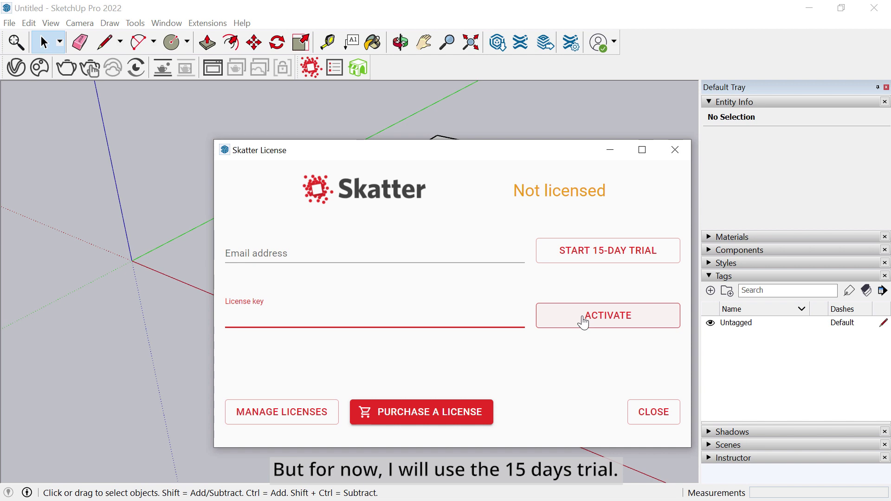
click(407, 249)
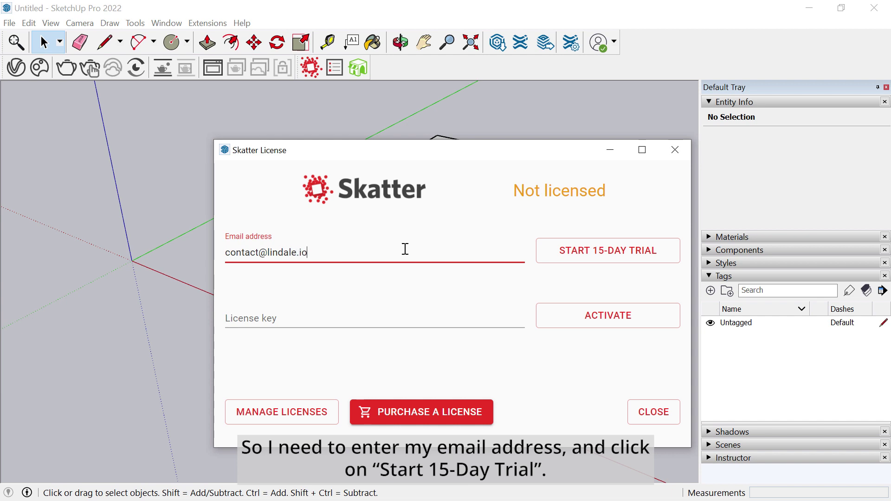
click(624, 258)
click(676, 153)
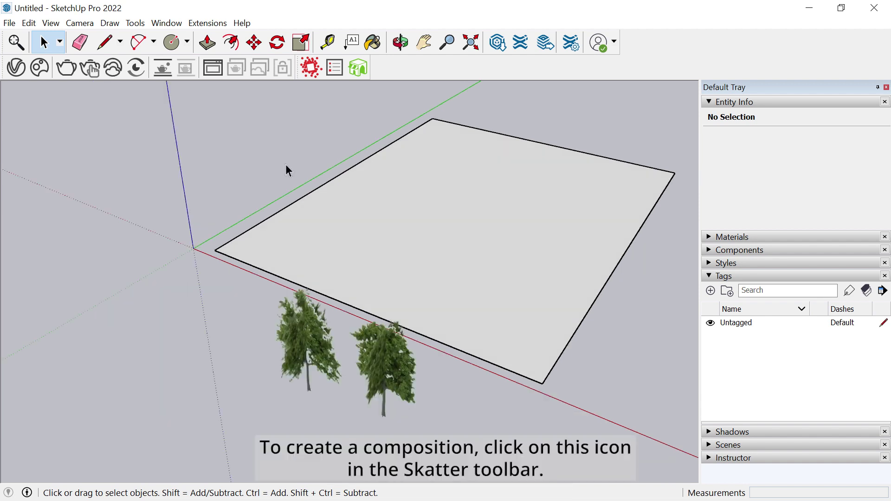
click(316, 73)
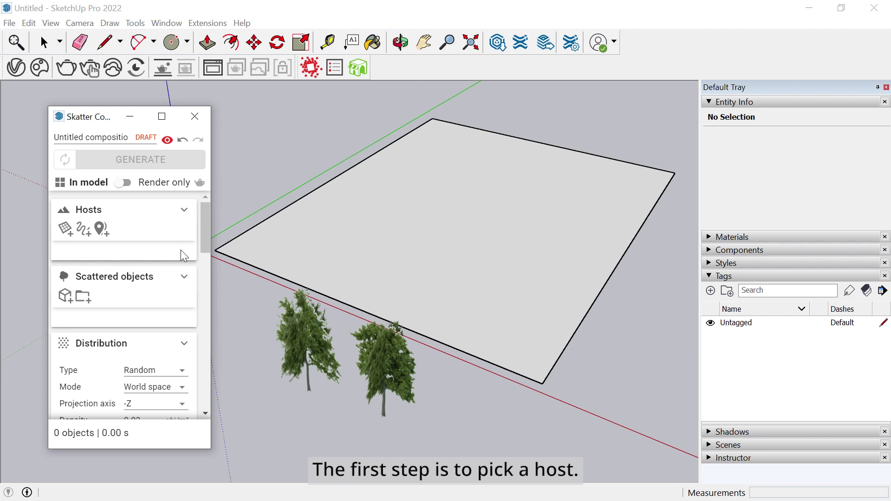
- Pick the terrain group as the Skatter surface host, spreading 39 scatter points
click(65, 229)
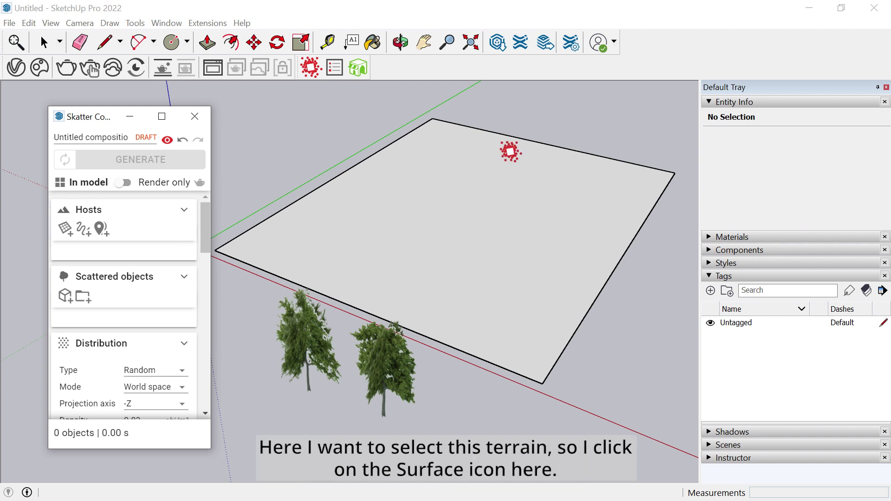
click(65, 229)
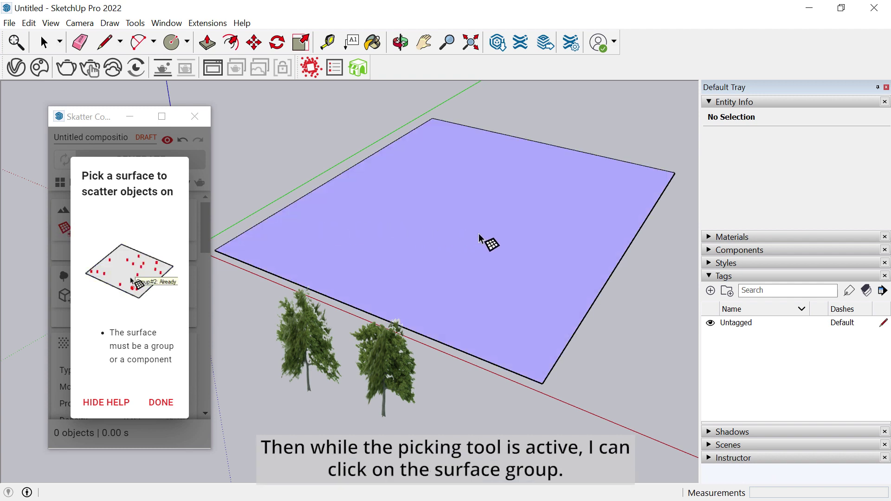
click(481, 237)
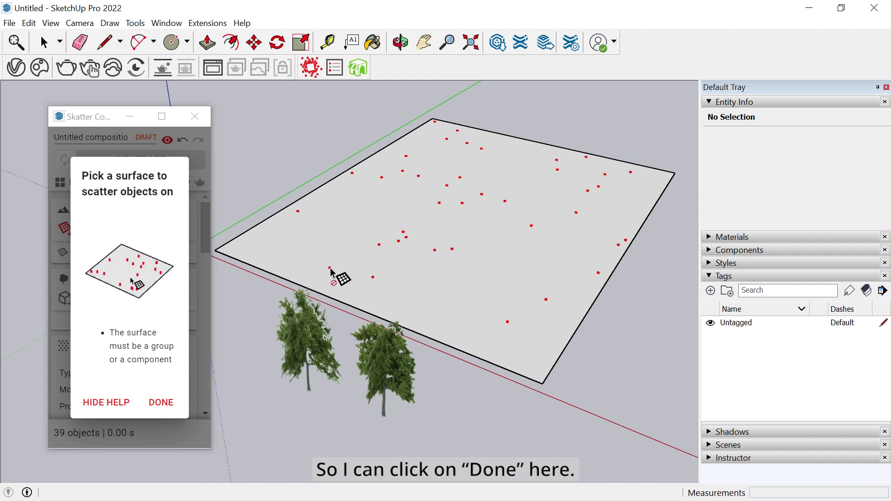
click(161, 403)
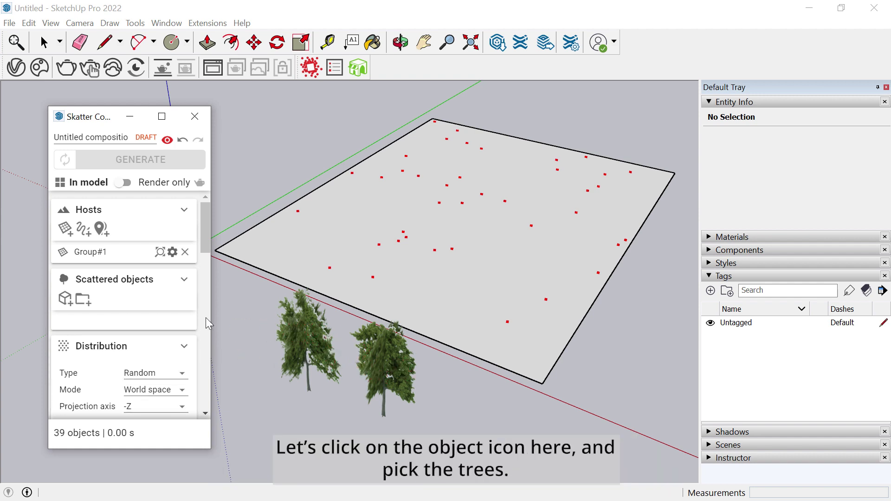
- Add the left and right tree models as Skatter's scattered objects
click(65, 301)
click(310, 348)
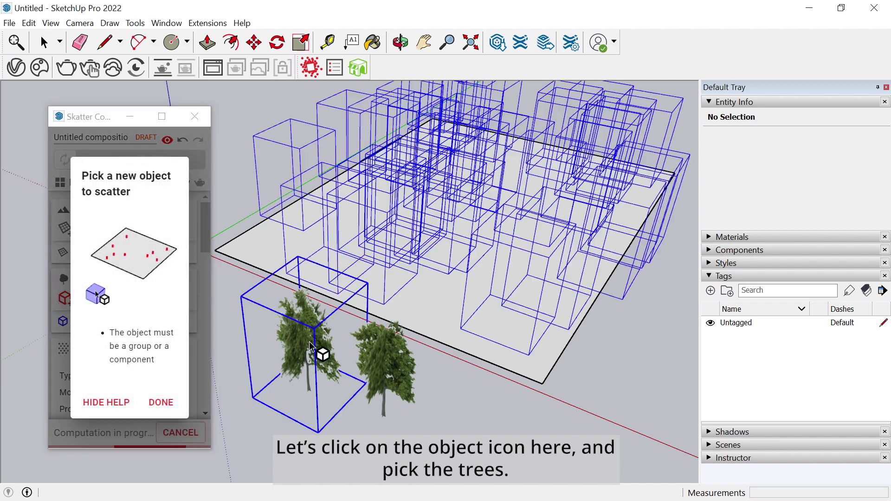
click(399, 366)
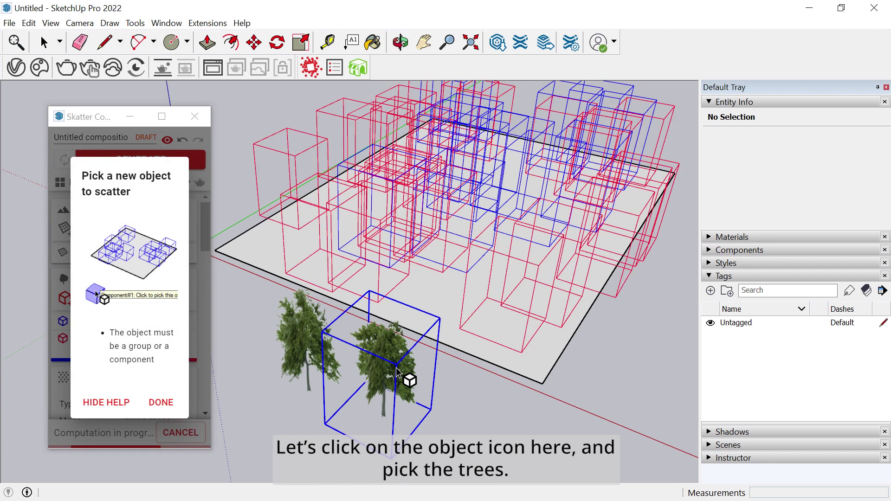
click(161, 403)
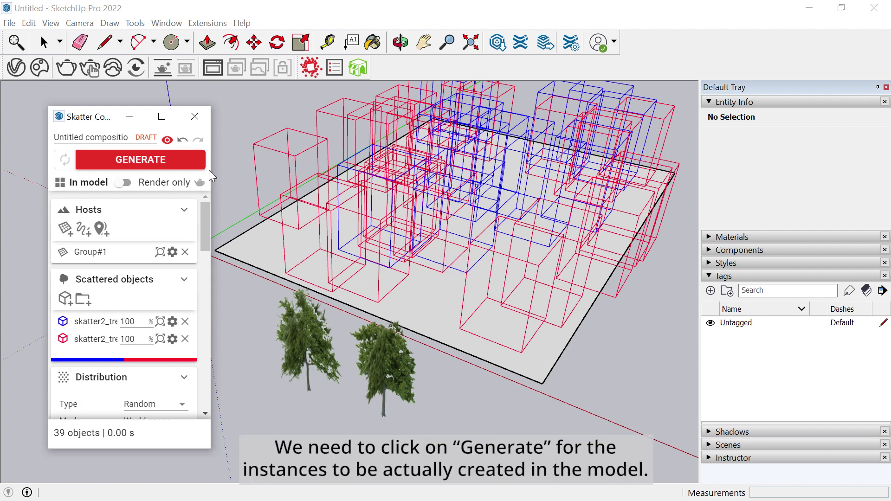
- Generate the tree scatter with automatic regeneration turned on
click(157, 165)
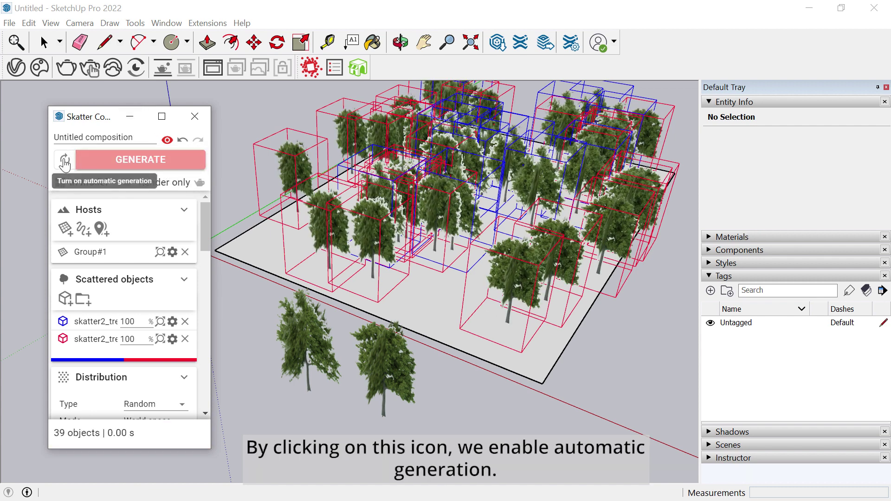
click(65, 163)
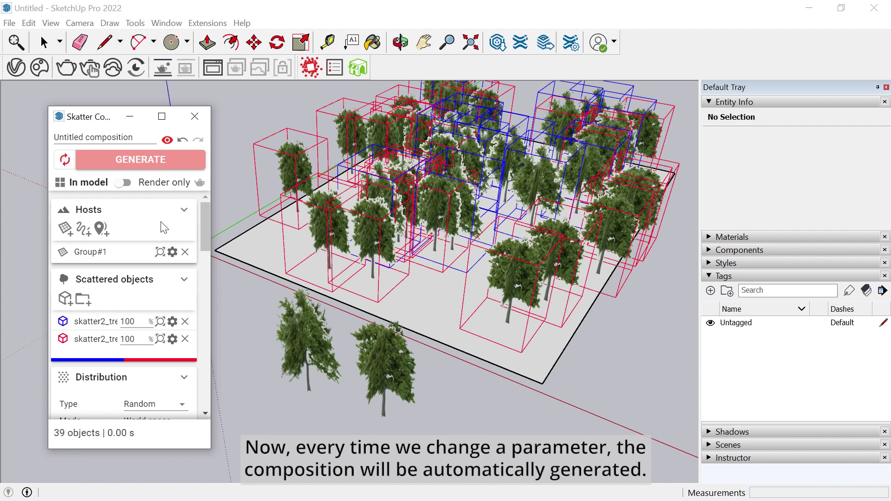
scroll(164, 227, down, 3)
scroll(164, 227, down, 2)
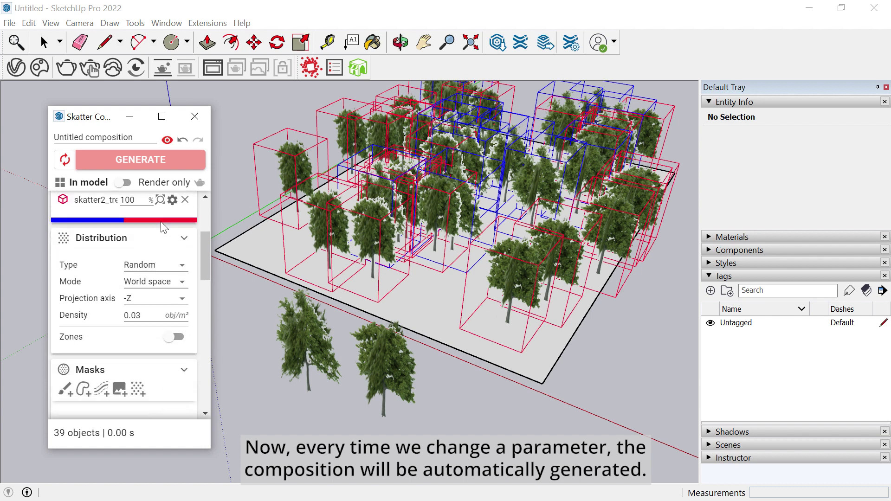
- Set the distribution density to 0.015, then to 0.035 obj/m²
double_click(134, 315)
text(0.015)
key(Return)
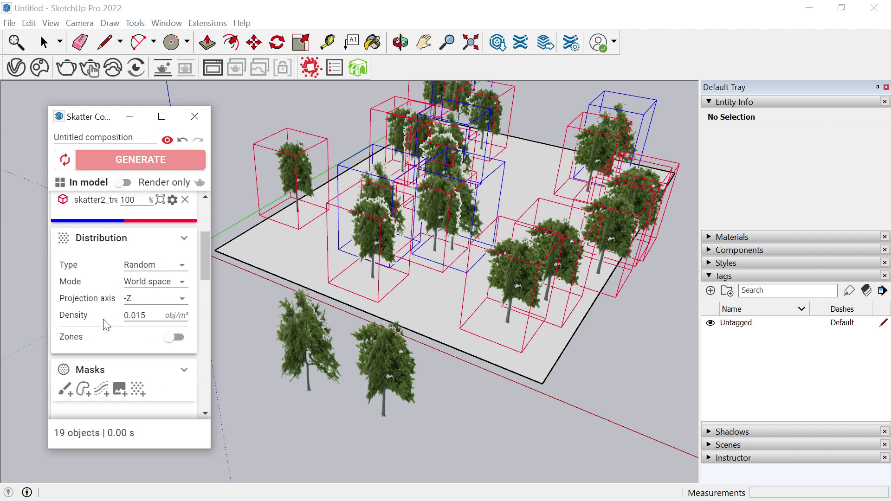
double_click(135, 316)
text(0.035)
key(Return)
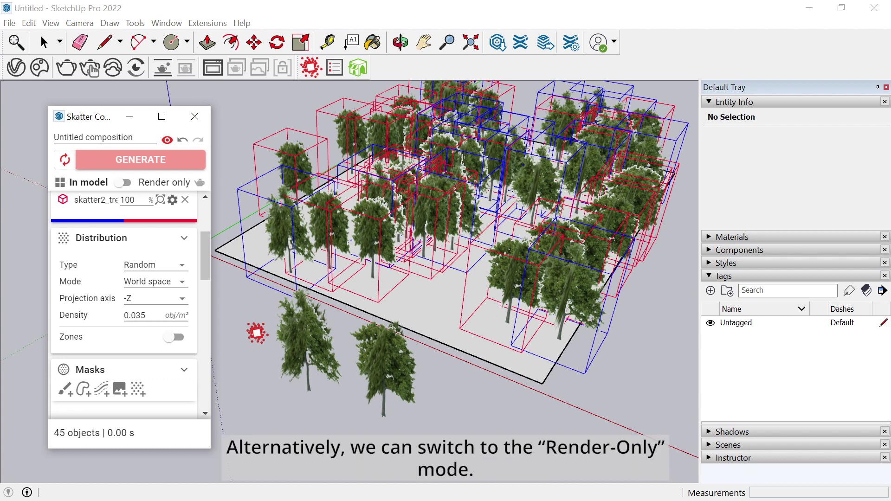
- Switch the tree scatter to Render only and preview it in a V-Ray interactive render
click(148, 186)
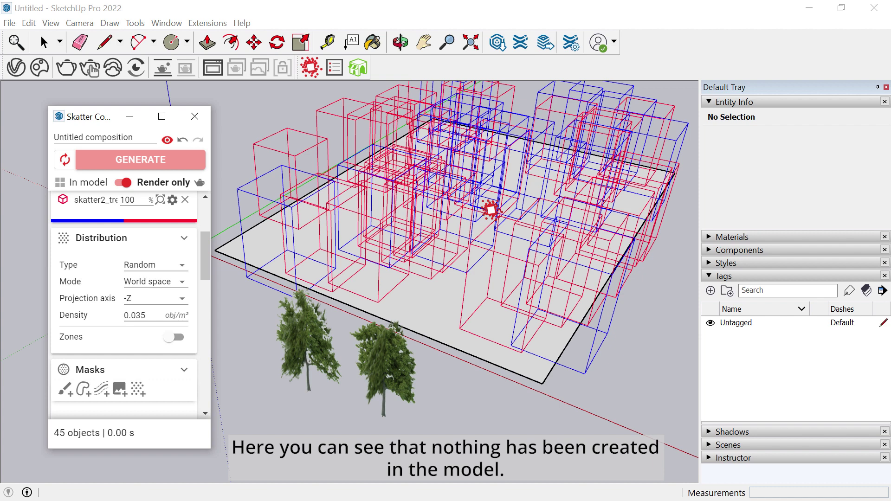
click(163, 69)
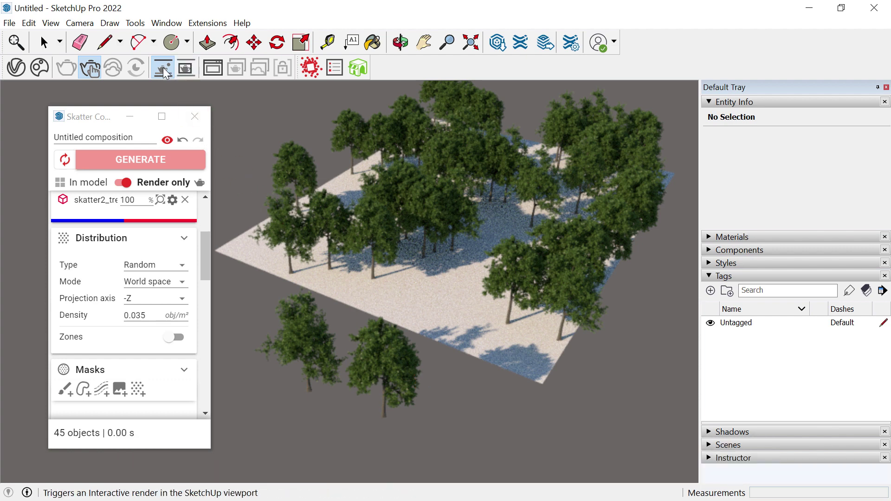
click(185, 67)
- Draw an 18.30 m radius circle on the ground and make it a group
scroll(95, 317, down, 3)
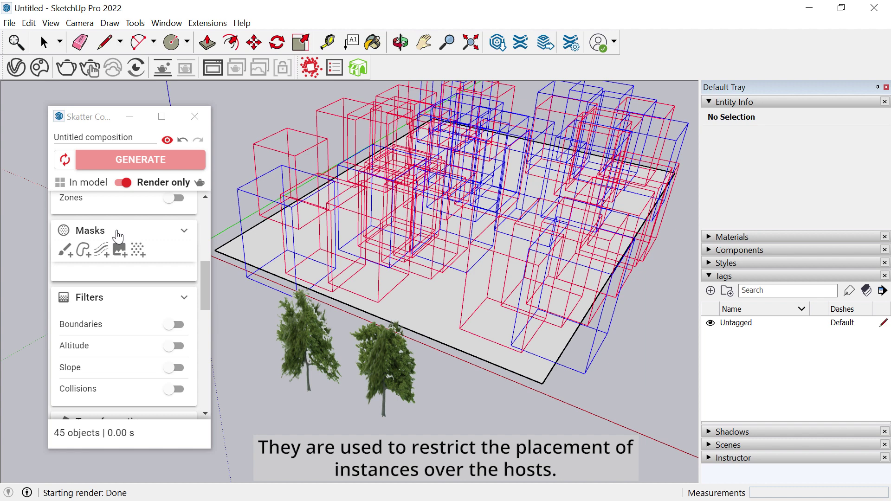
key(space)
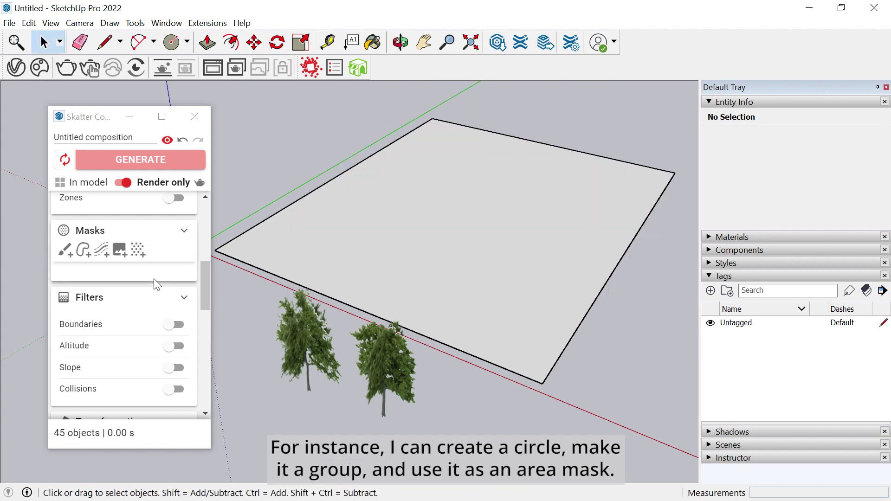
key(c)
click(439, 159)
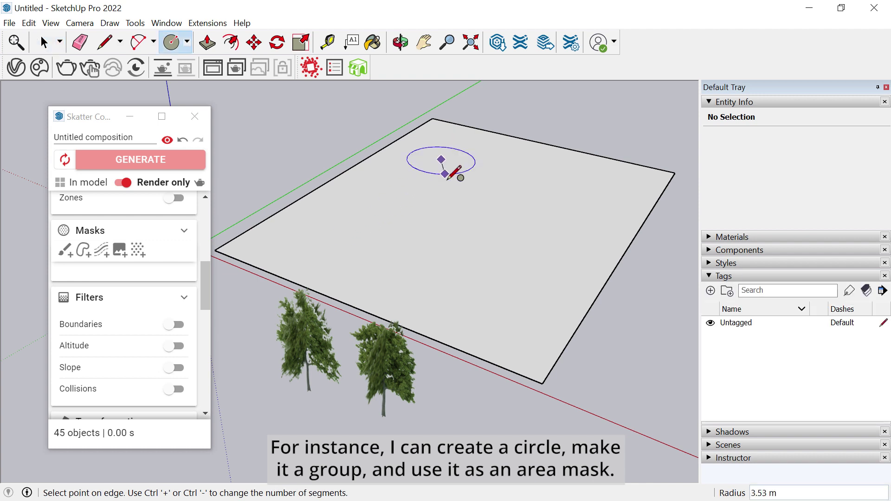
click(469, 236)
key(space)
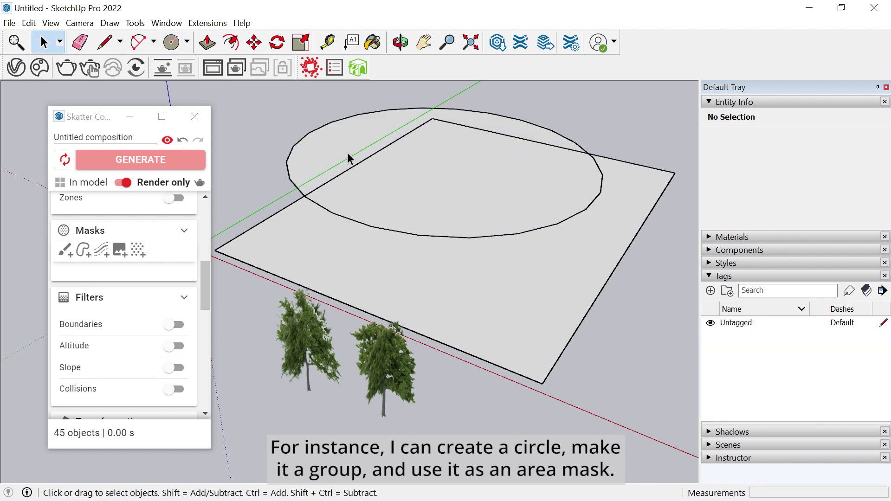
drag(349, 159, 263, 116)
key(ctrl+g)
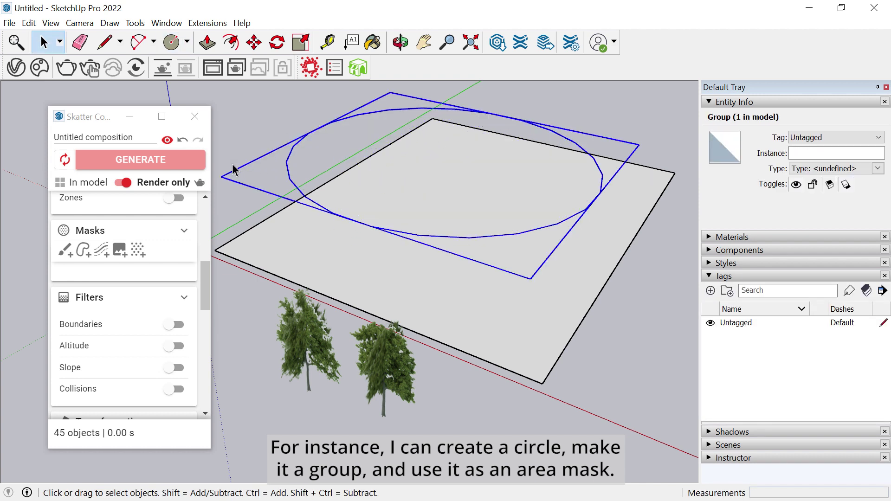
- Add the circle group as an inclusive area mask, testing the exclusive option
click(83, 250)
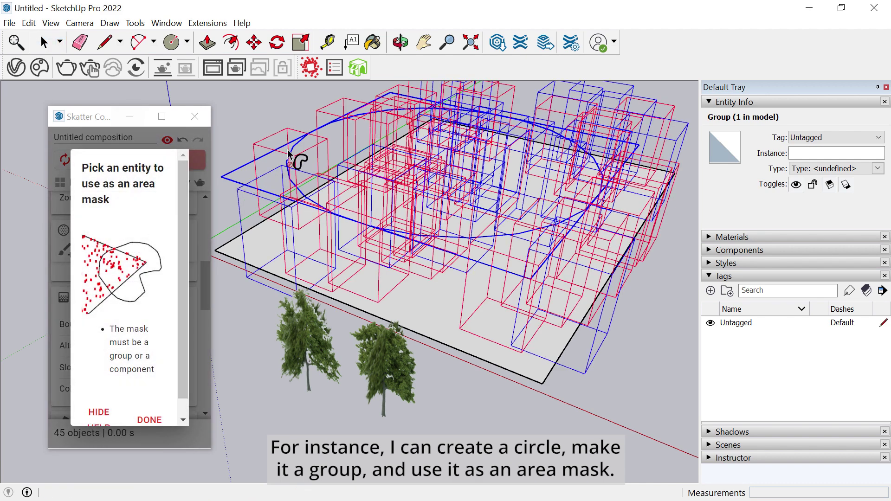
click(314, 143)
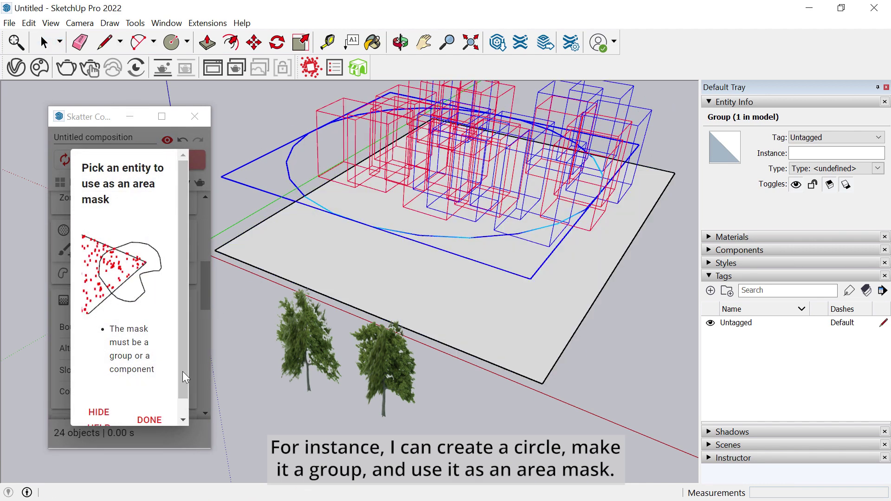
click(150, 419)
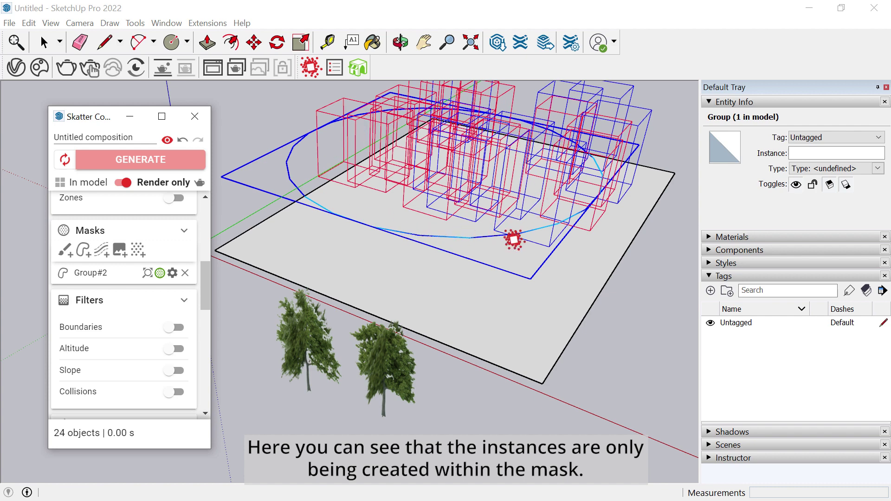
click(160, 274)
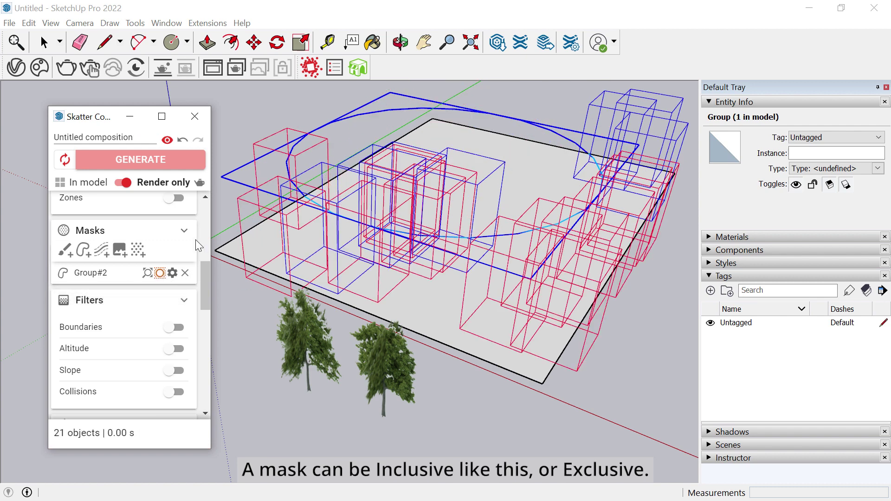
click(160, 273)
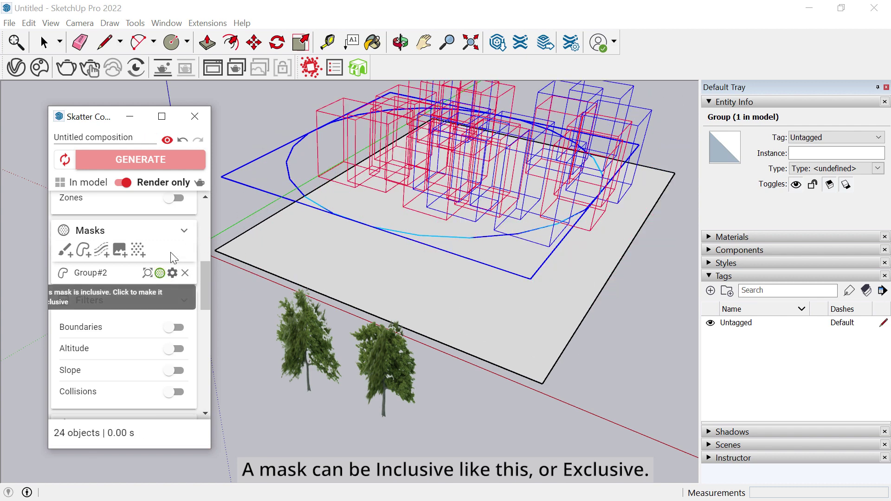
- Paint a mask region across the ground
click(65, 253)
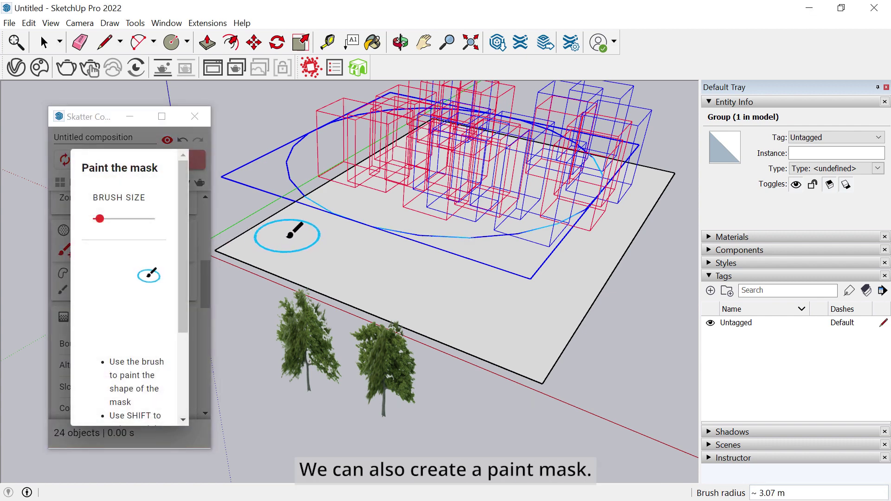
mouse_move(291, 239)
mouse_down()
mouse_move(313, 262)
mouse_move(485, 316)
mouse_move(556, 297)
mouse_move(591, 253)
mouse_move(600, 264)
mouse_move(290, 279)
mouse_up()
click(161, 299)
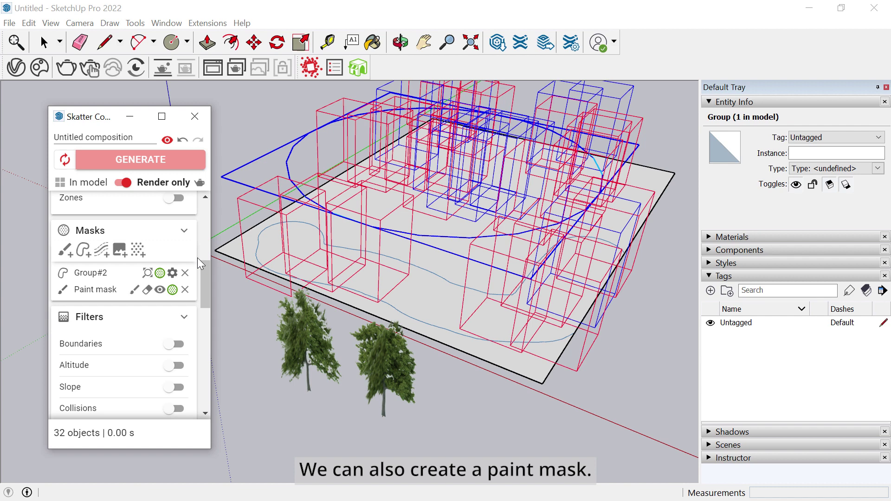
- Set the tree distribution density to 0.028
click(139, 252)
scroll(186, 325, up, 2)
scroll(186, 325, up, 2)
scroll(185, 302, down, 2)
double_click(134, 315)
text(0.028)
key(Return)
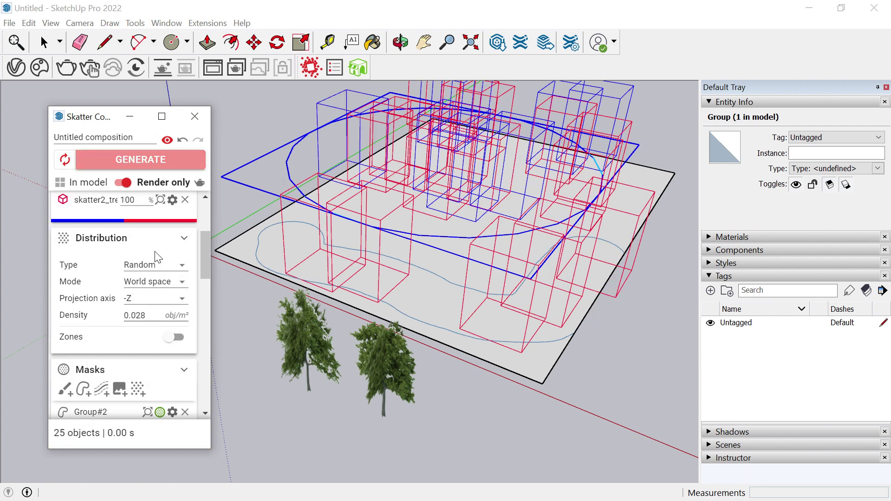
- Change the distribution type to Uniform and generate the trees In model
click(151, 265)
click(153, 249)
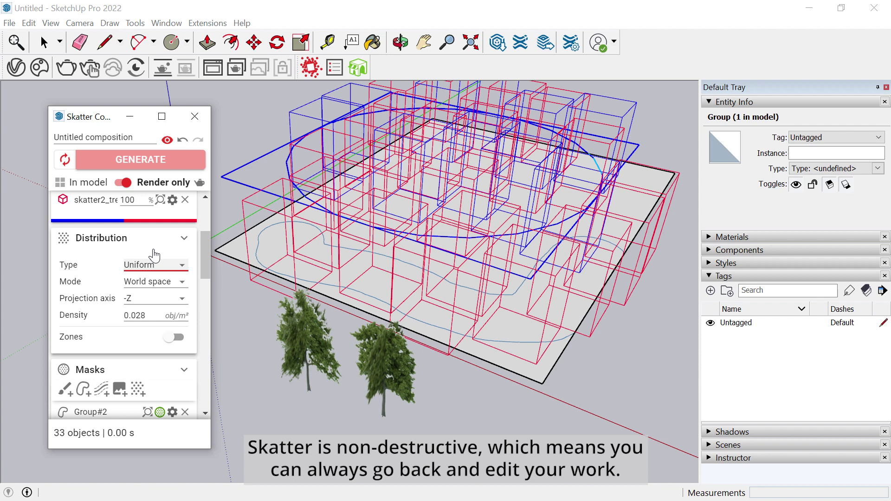
click(162, 183)
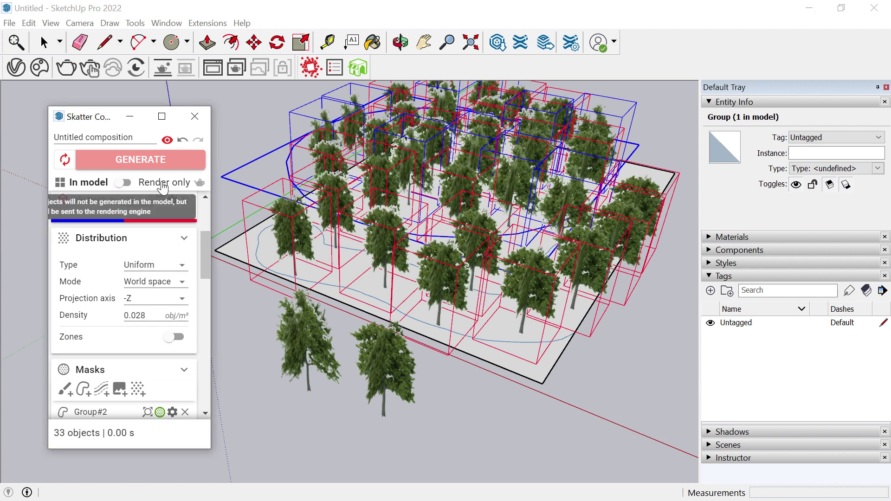
click(195, 117)
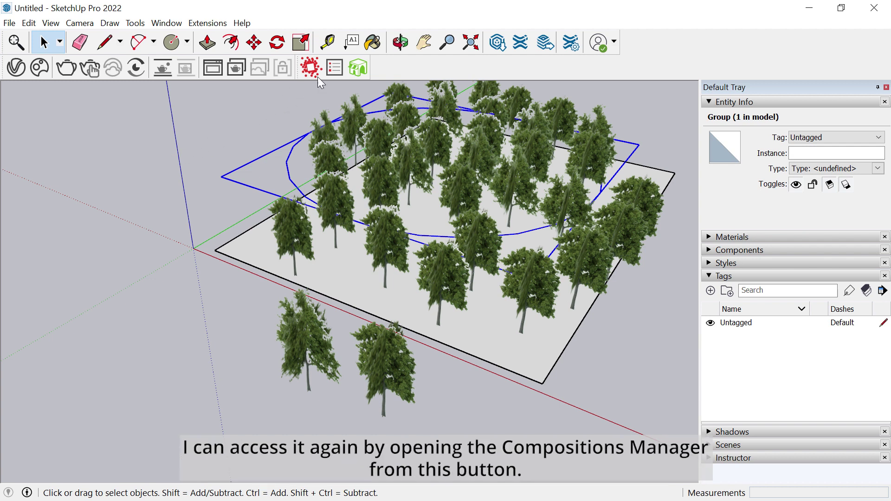
- Create a new composition in the Compositions Manager and set it to Render only
click(334, 69)
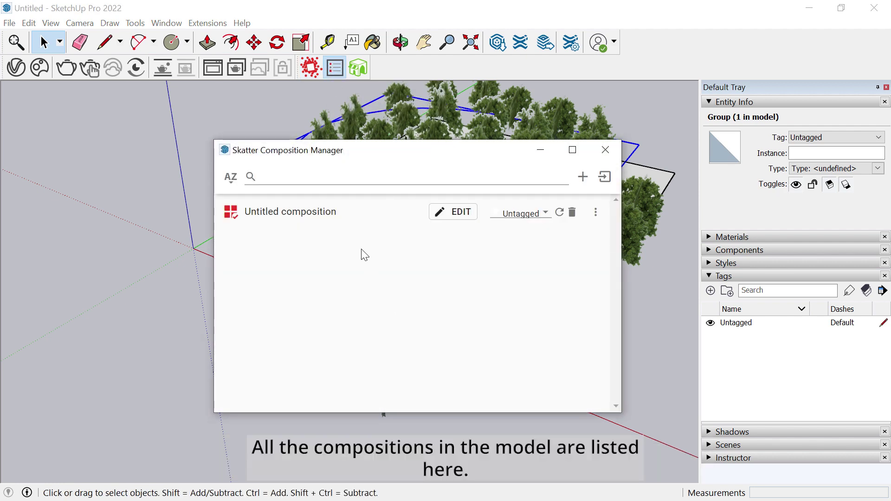
click(583, 177)
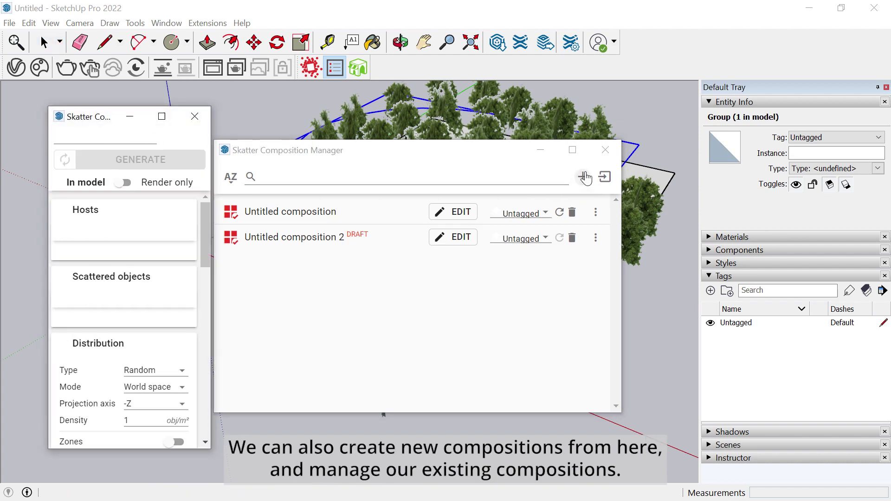
click(189, 191)
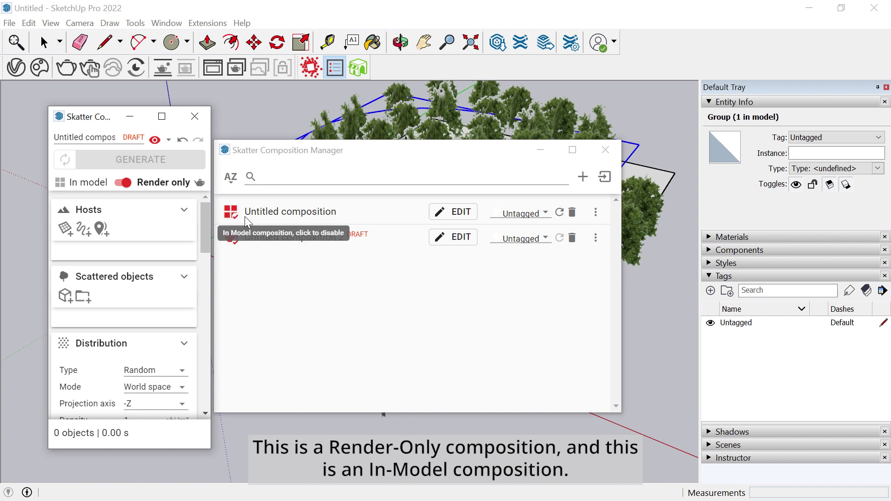
- Toggle each composition's visibility off and on, leaving both visible
click(232, 239)
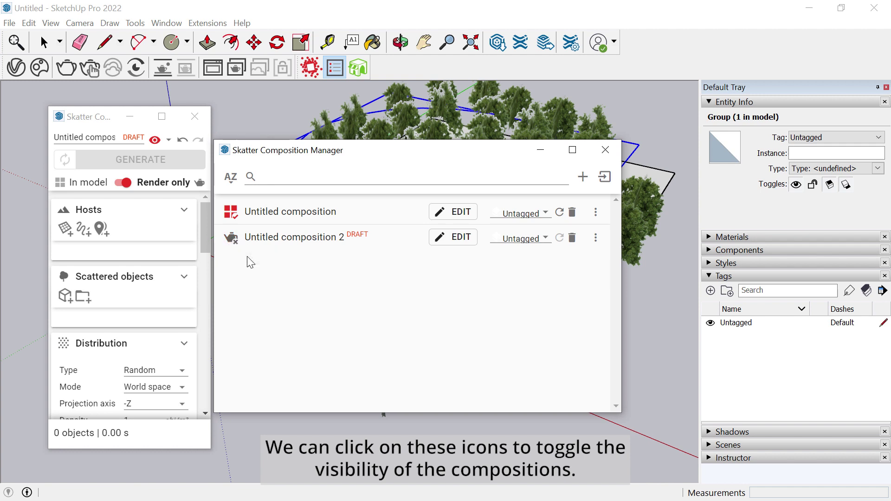
click(232, 214)
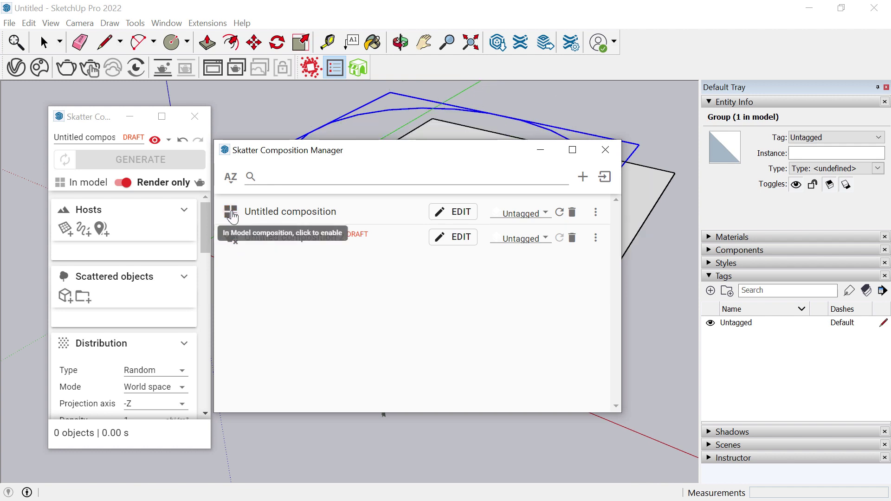
click(234, 218)
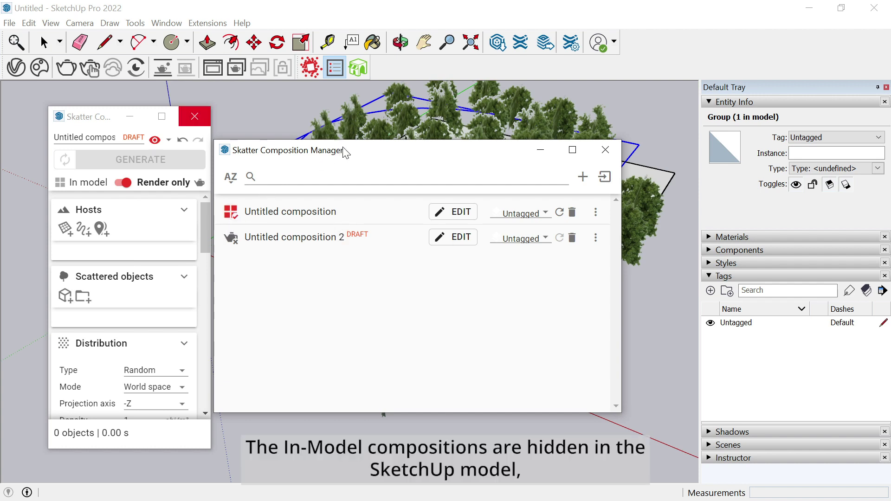
drag(349, 153, 400, 207)
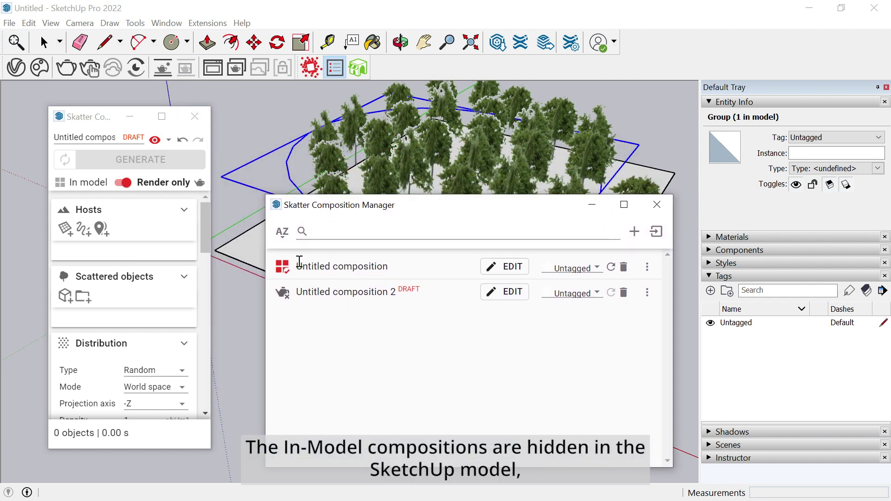
click(279, 273)
click(279, 273)
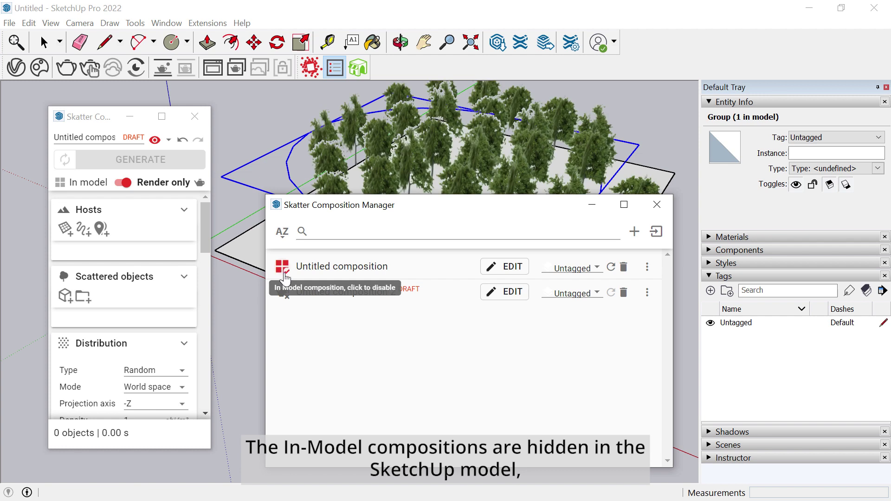
click(283, 301)
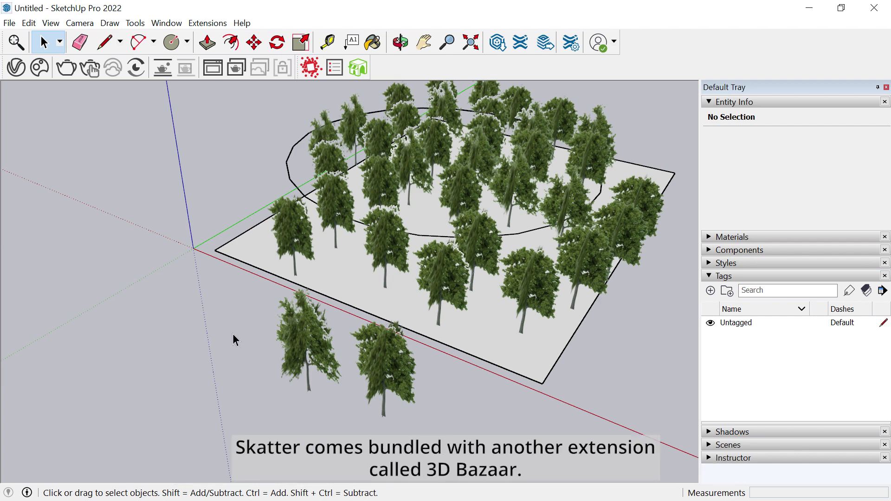
- In 3D Bazaar, browse Plants, Furniture & Equipment and People, then open Skatter v2 Contents
click(364, 68)
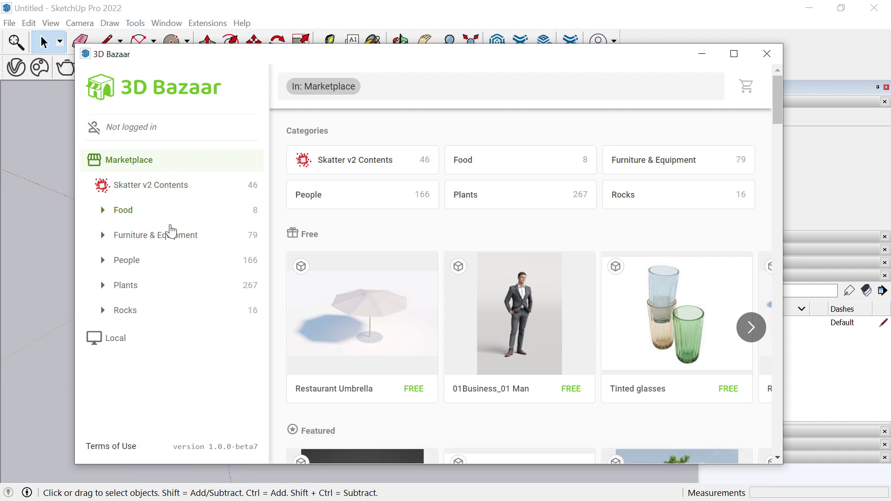
click(125, 291)
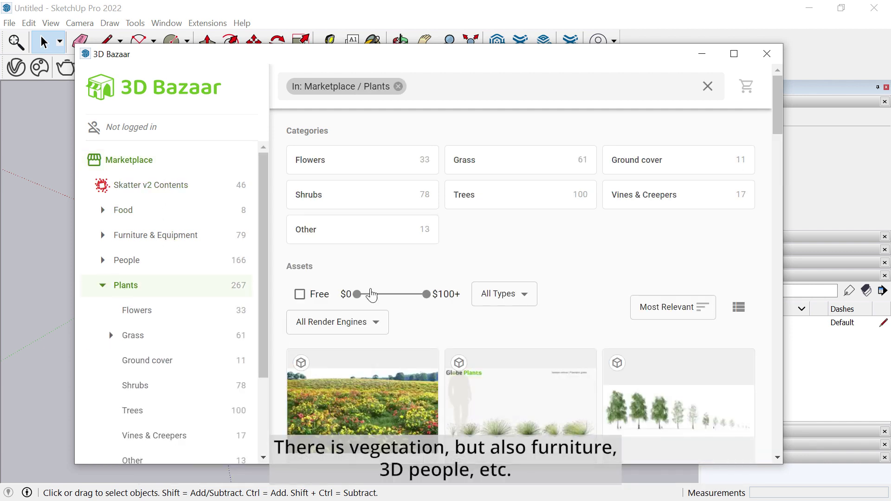
scroll(446, 291, down, 9)
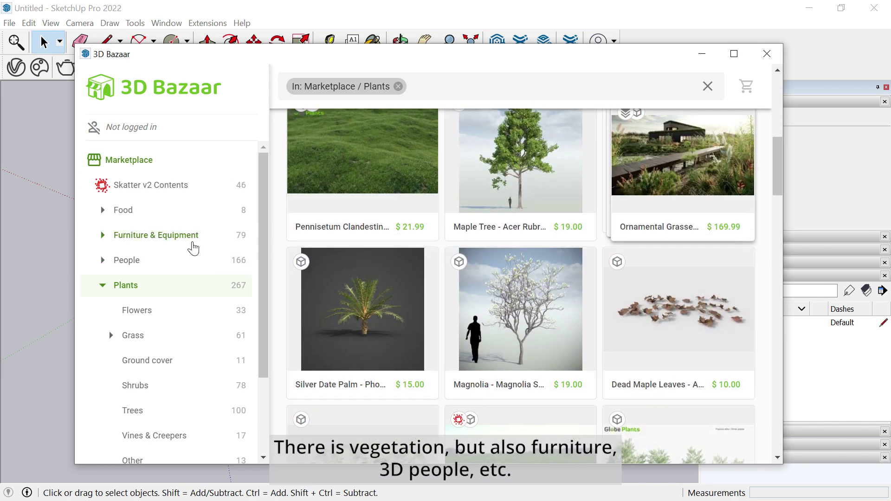
click(192, 239)
scroll(192, 246, down, 5)
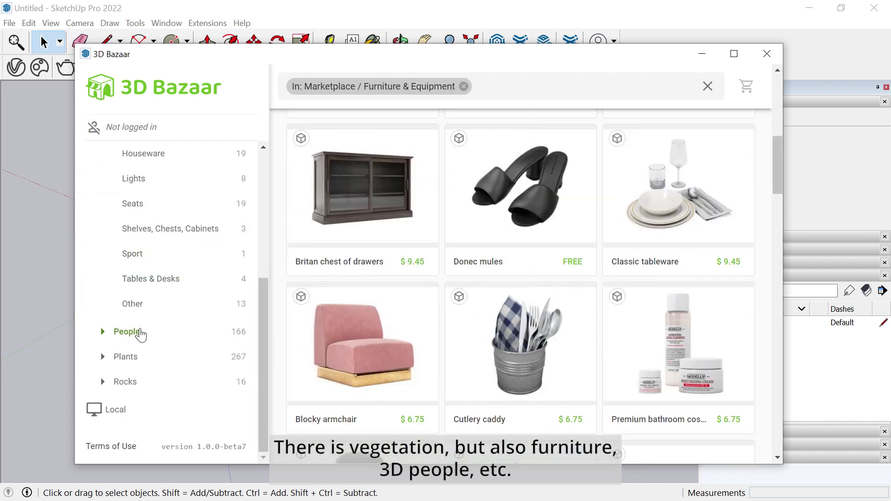
click(135, 332)
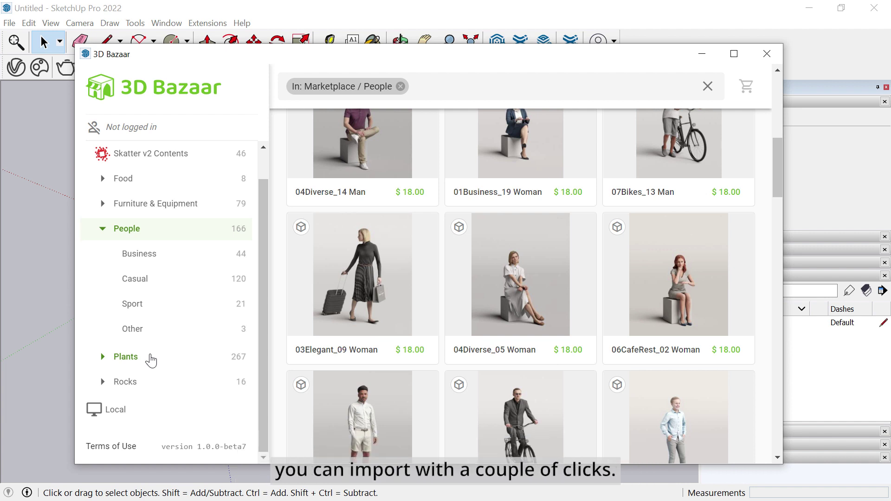
scroll(150, 360, up, 1)
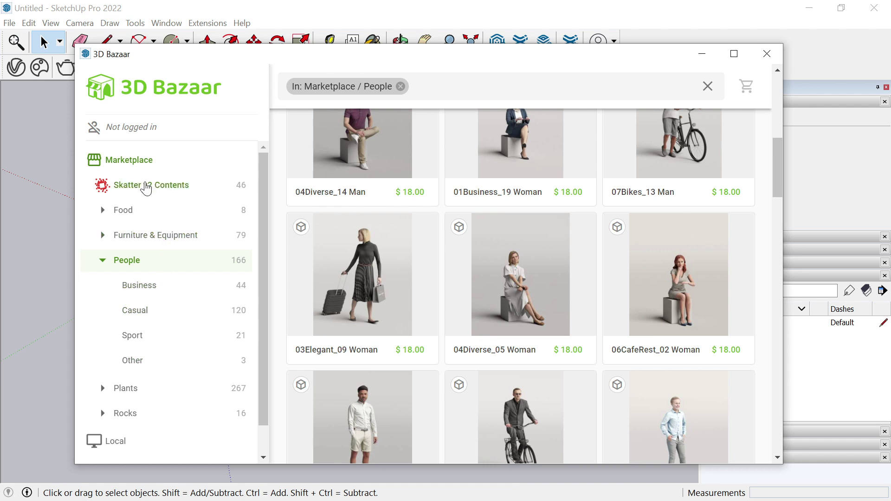
click(134, 189)
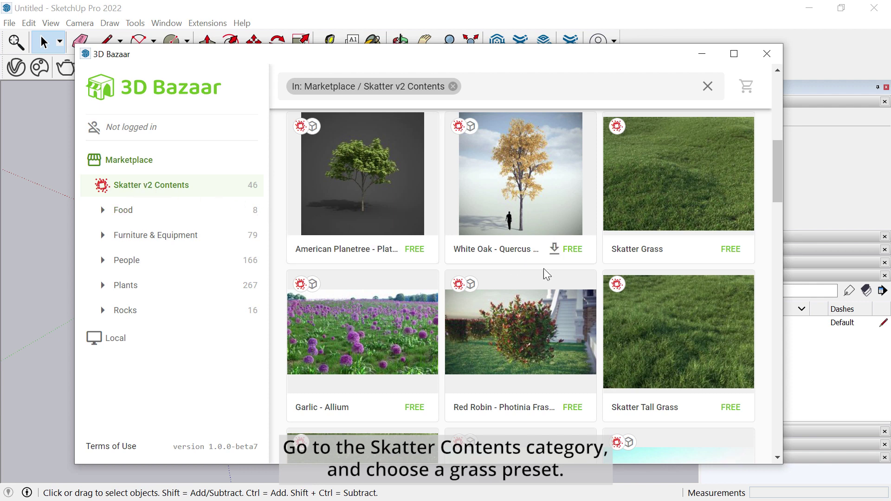
- Download the Skatter Grass package with the Proxy geometry type
scroll(714, 264, up, 3)
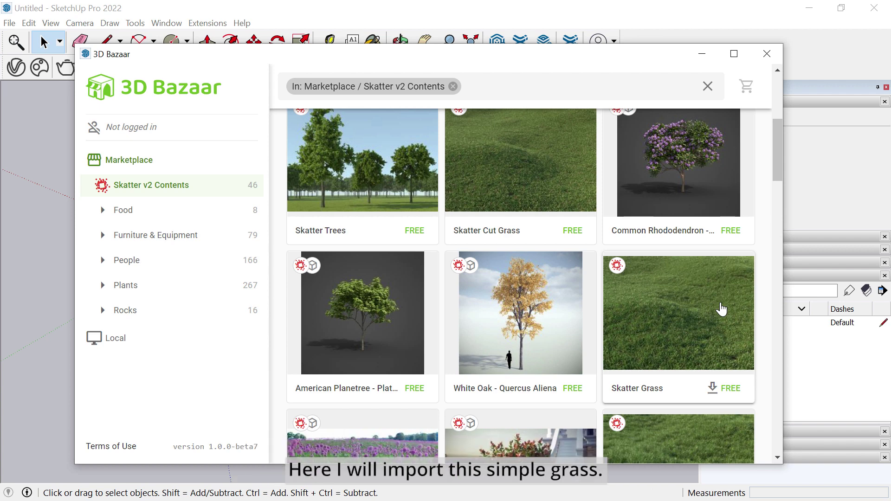
click(722, 309)
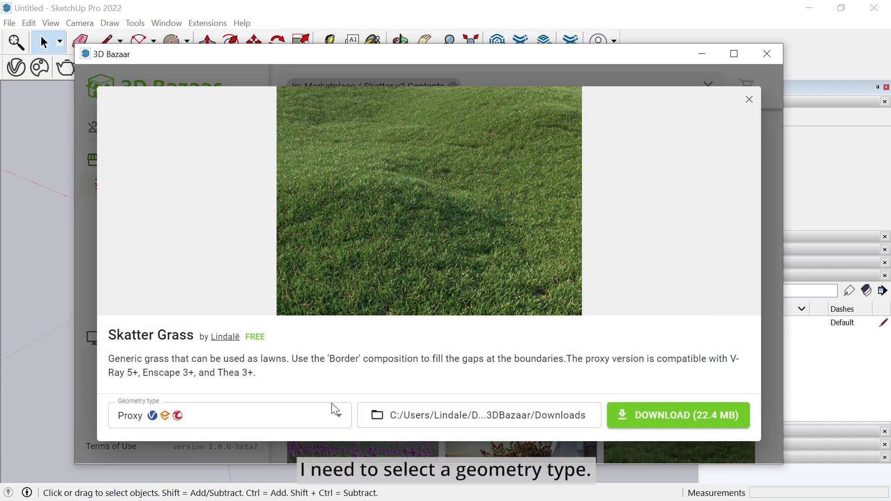
click(308, 416)
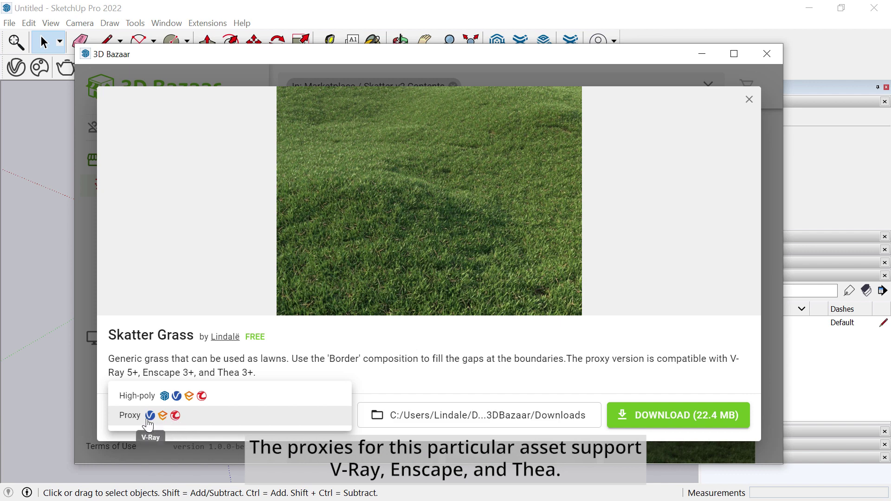
click(180, 417)
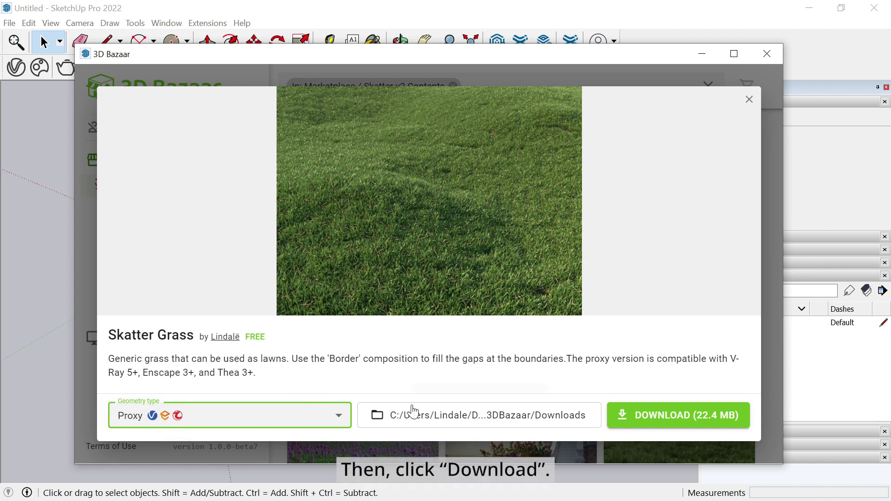
click(704, 424)
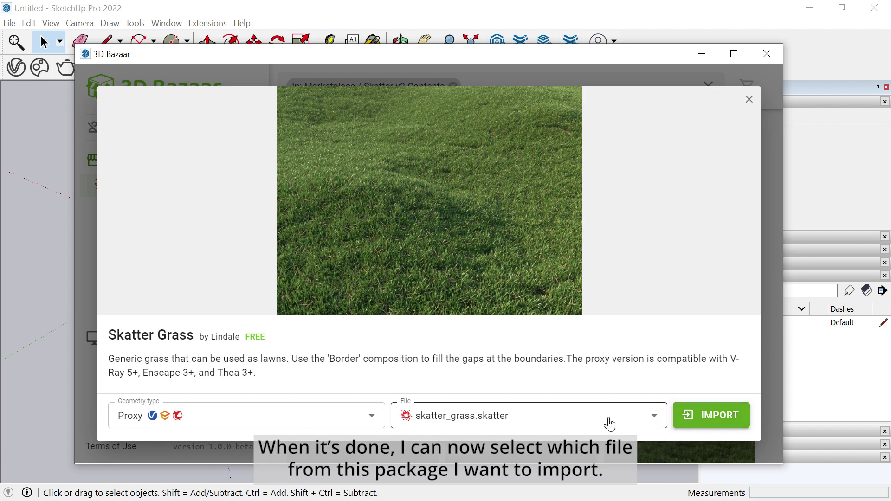
- Import the skatter_grass.skatter composition into the model
click(595, 424)
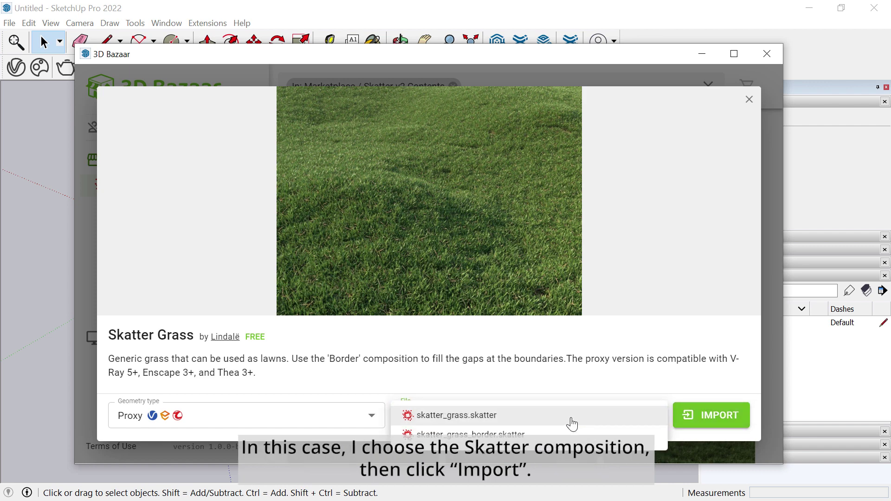
click(572, 420)
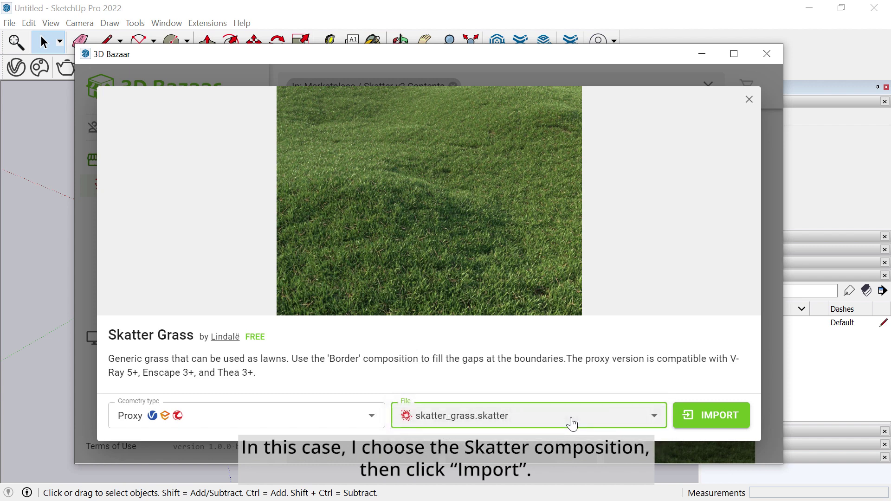
click(736, 415)
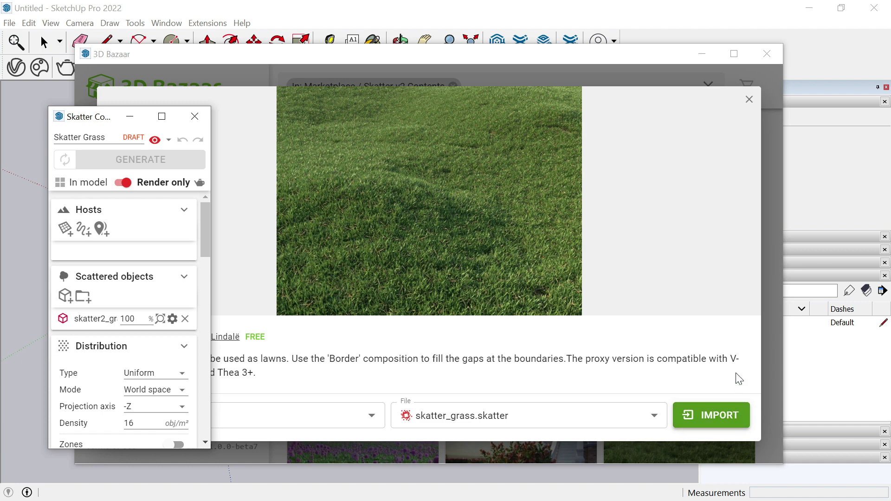
- Host the Skatter Grass on the ground group, generate it, and start the interactive render
click(701, 57)
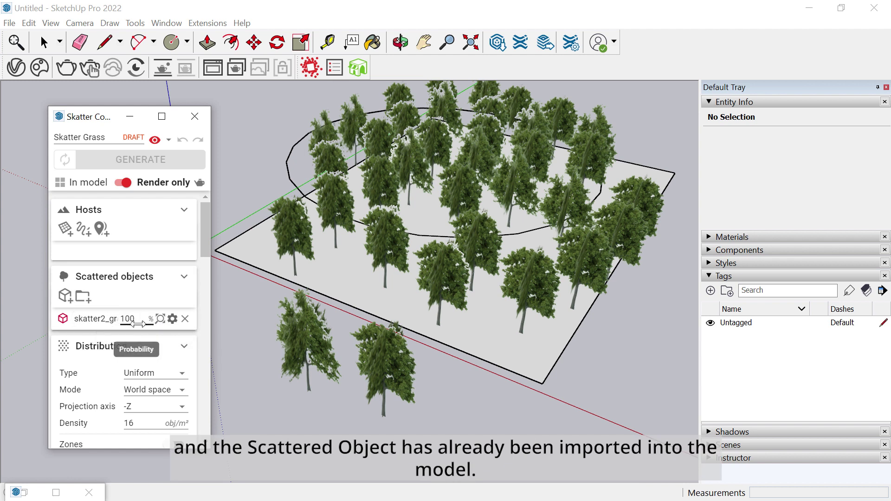
click(67, 235)
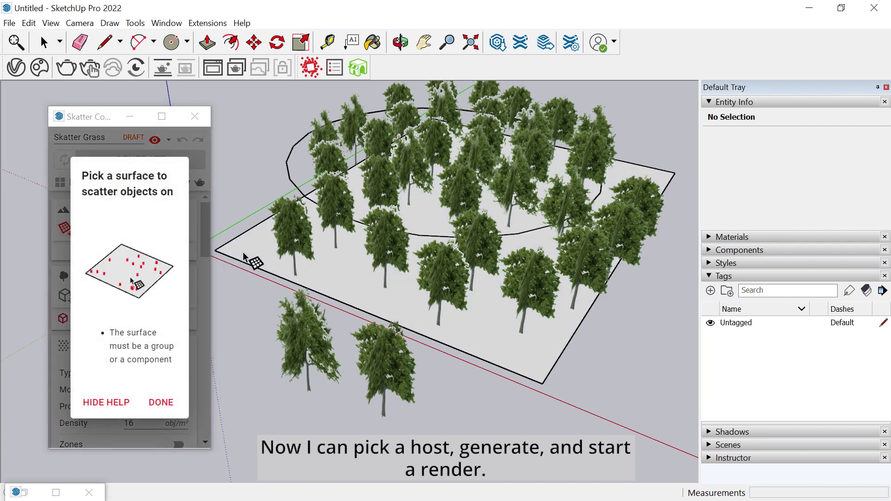
click(243, 254)
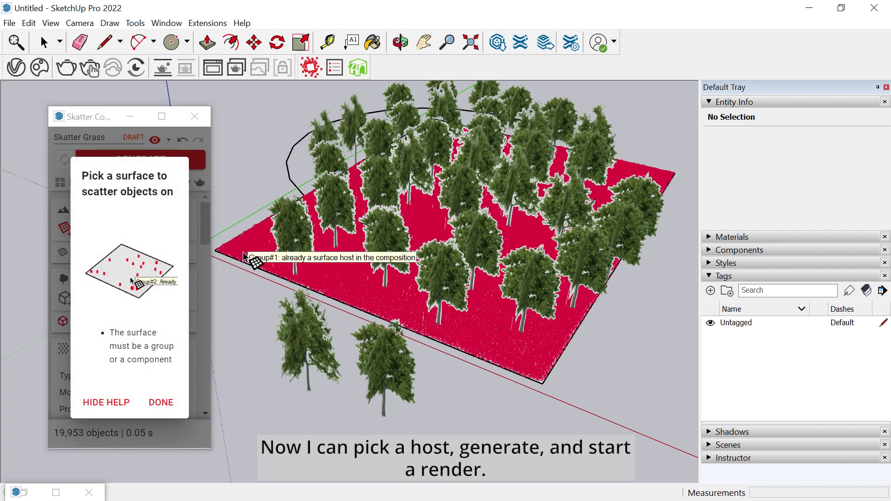
click(165, 403)
click(172, 163)
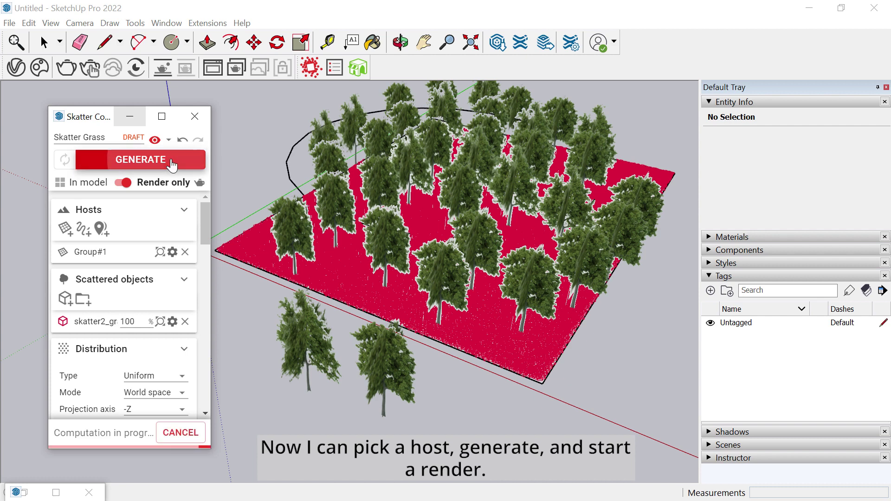
click(160, 69)
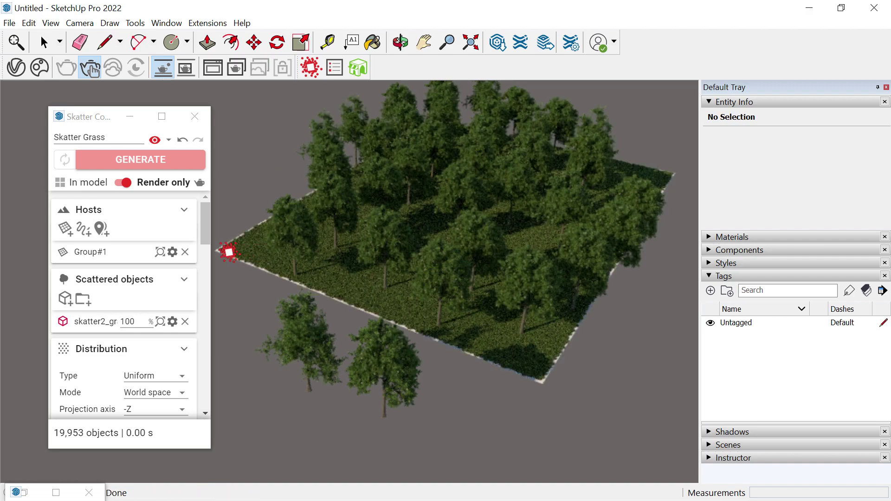
- Zoom in on the rendered grass plane's left corner, then stop the interactive render
scroll(228, 251, up, 10)
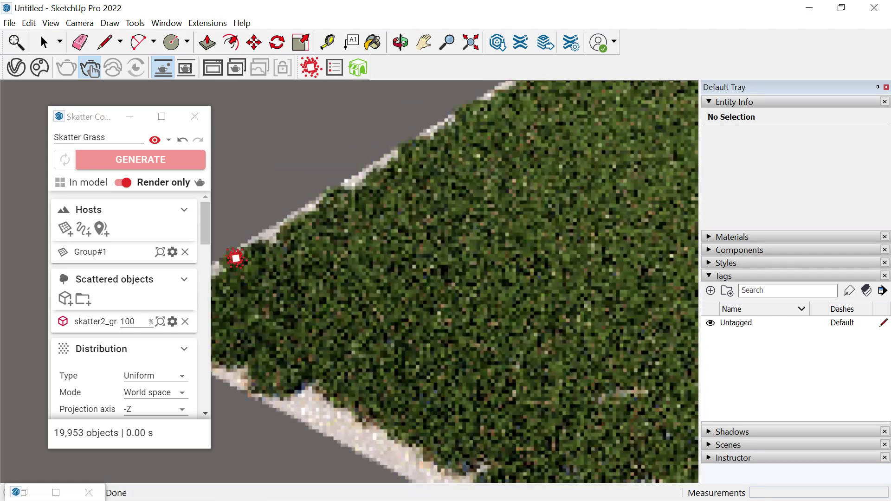
scroll(235, 258, down, 5)
shift+middle_drag(243, 259, 347, 191)
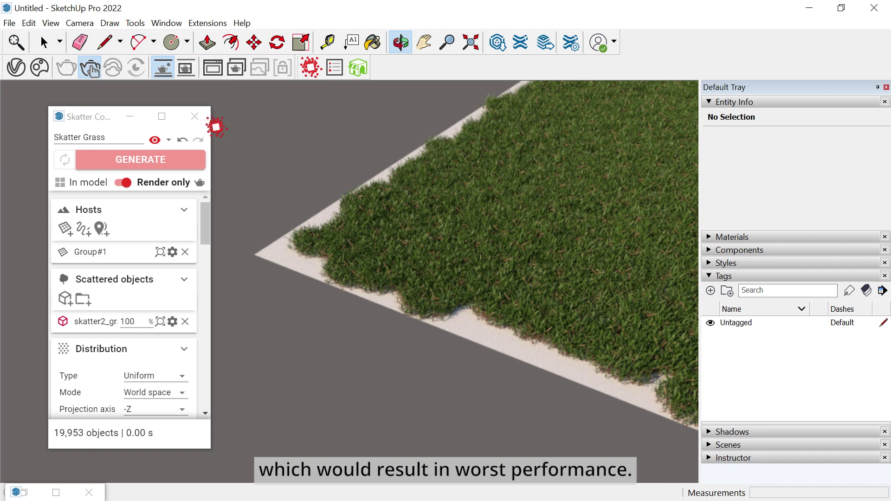
click(163, 67)
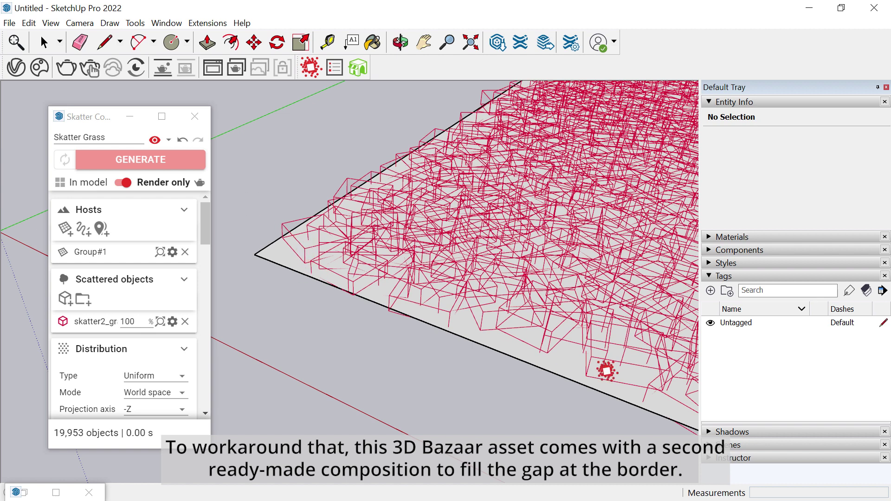
- Import the skatter_grass_border.skatter composition from the Skatter Grass package
click(21, 492)
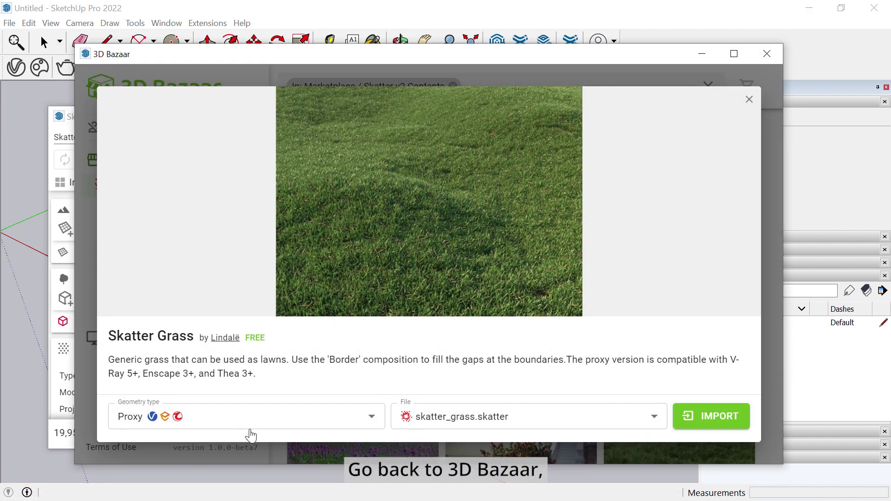
click(499, 420)
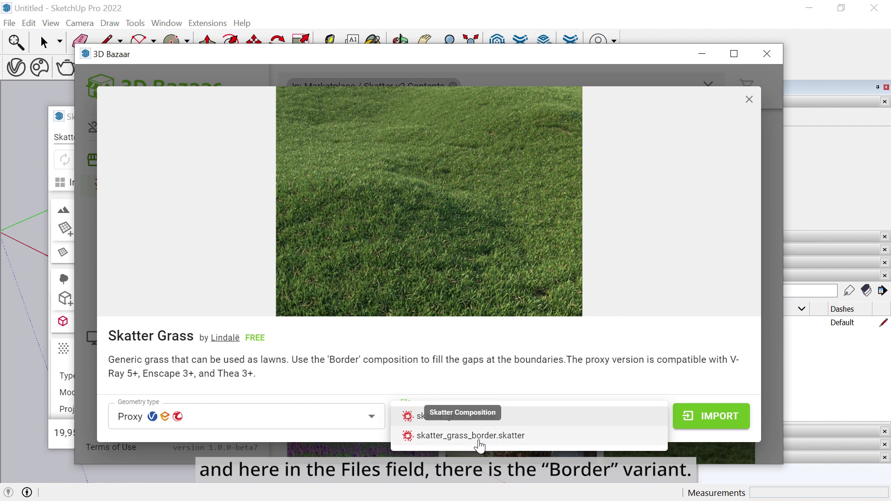
click(480, 437)
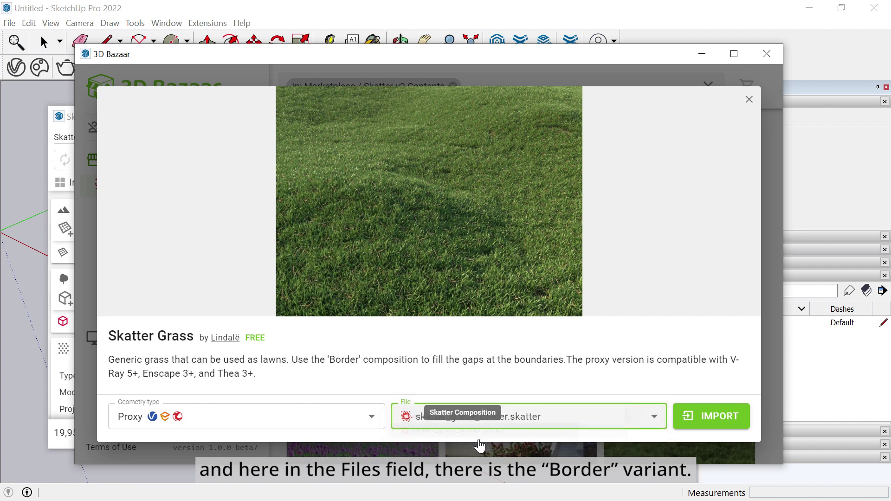
click(706, 421)
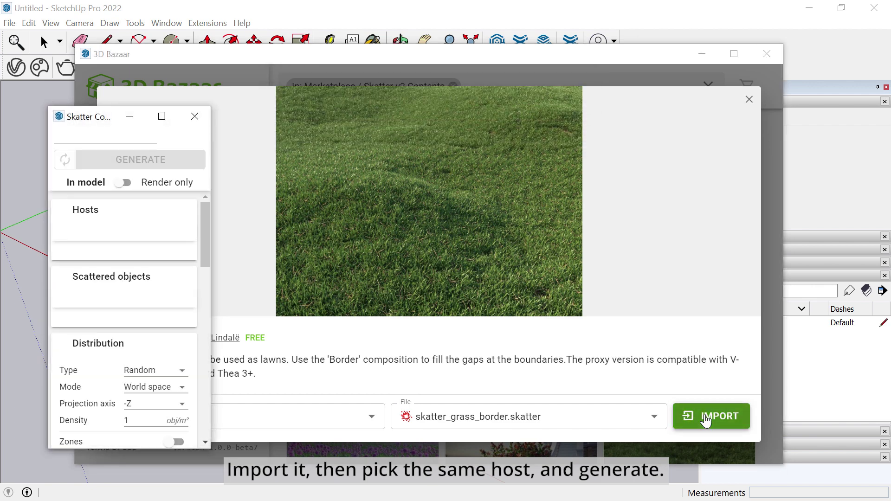
- Host the border grass on Group#1, generate it, close Skatter, and render interactively
click(702, 55)
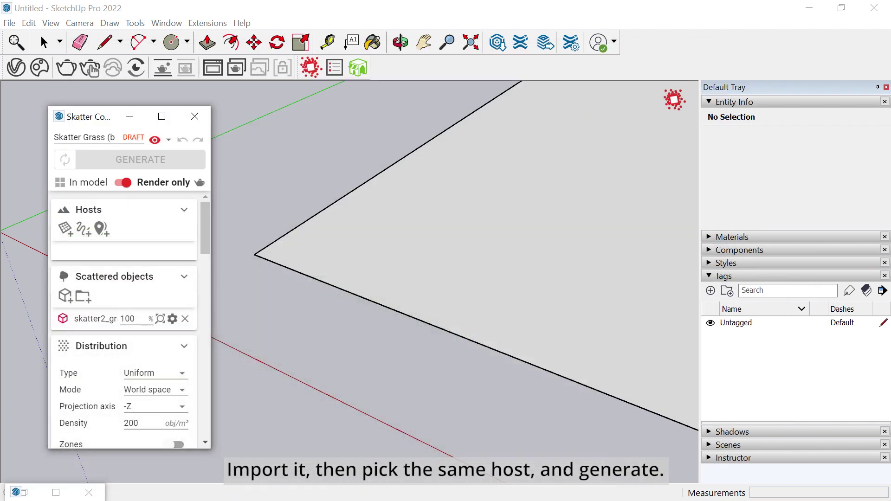
click(65, 229)
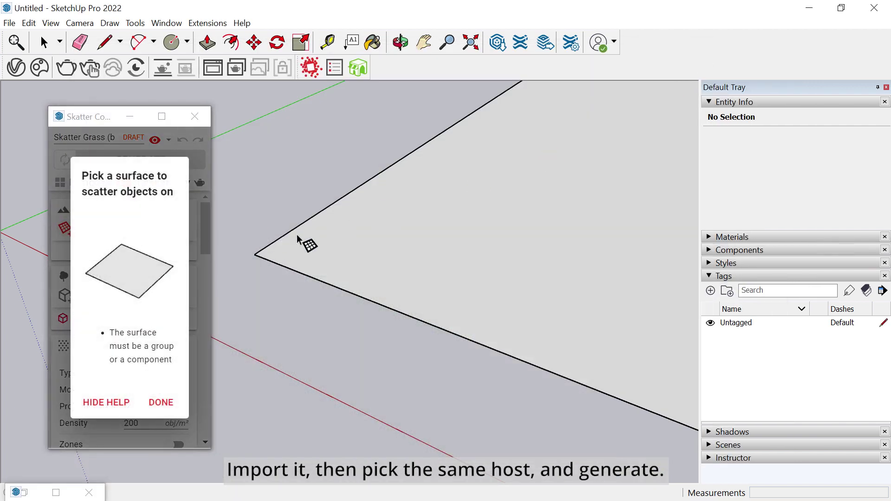
click(346, 242)
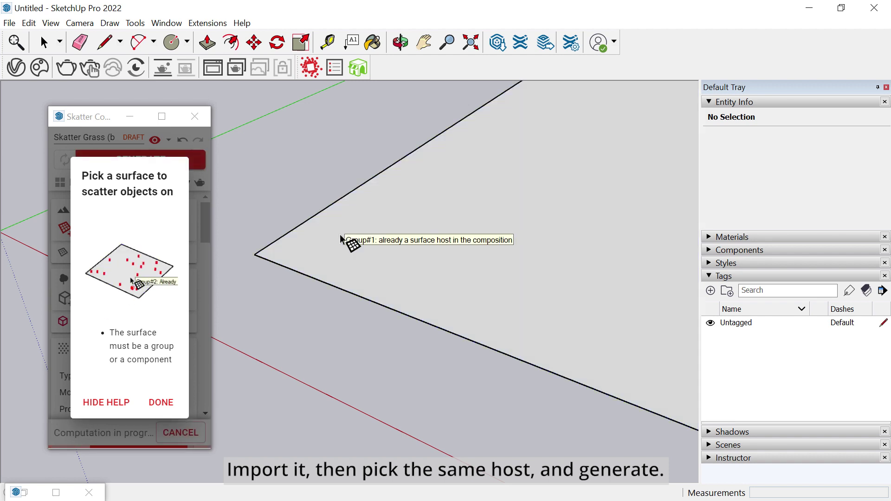
click(164, 403)
click(167, 163)
click(195, 116)
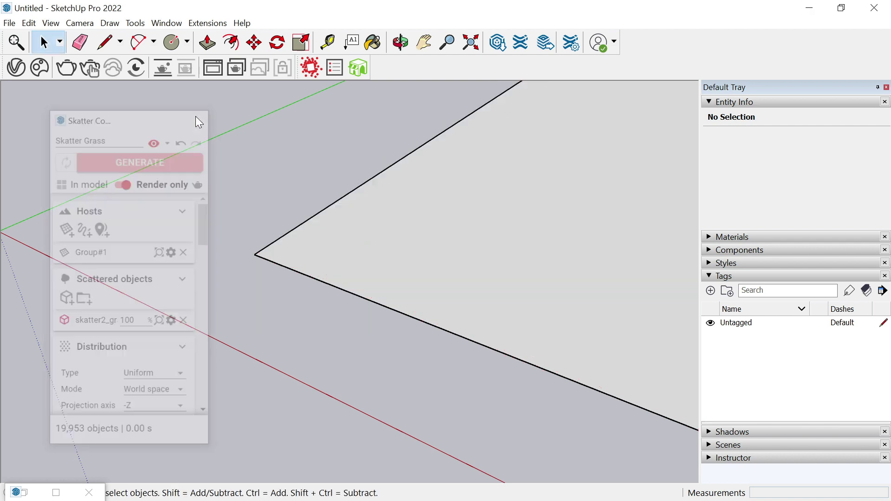
click(162, 69)
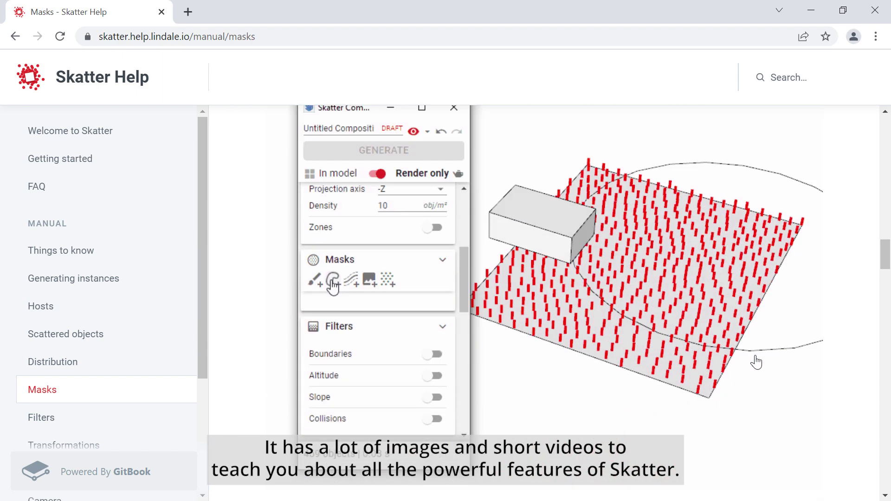
scroll(756, 361, down, 8)
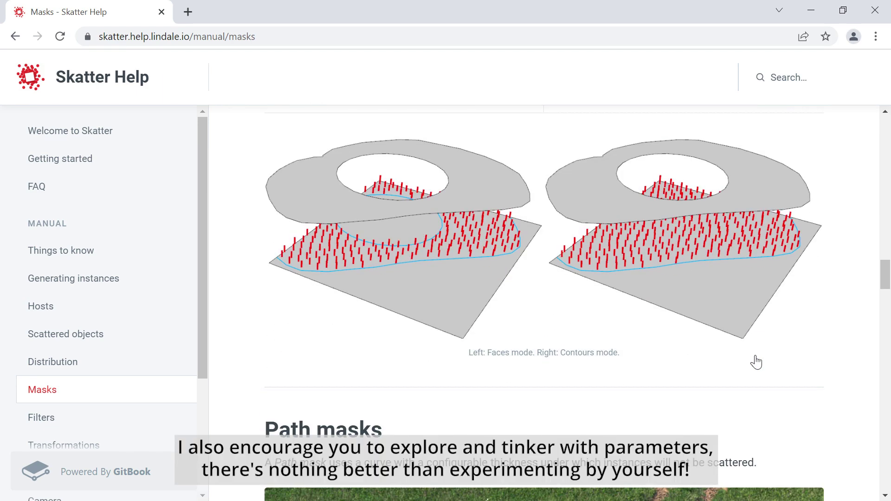